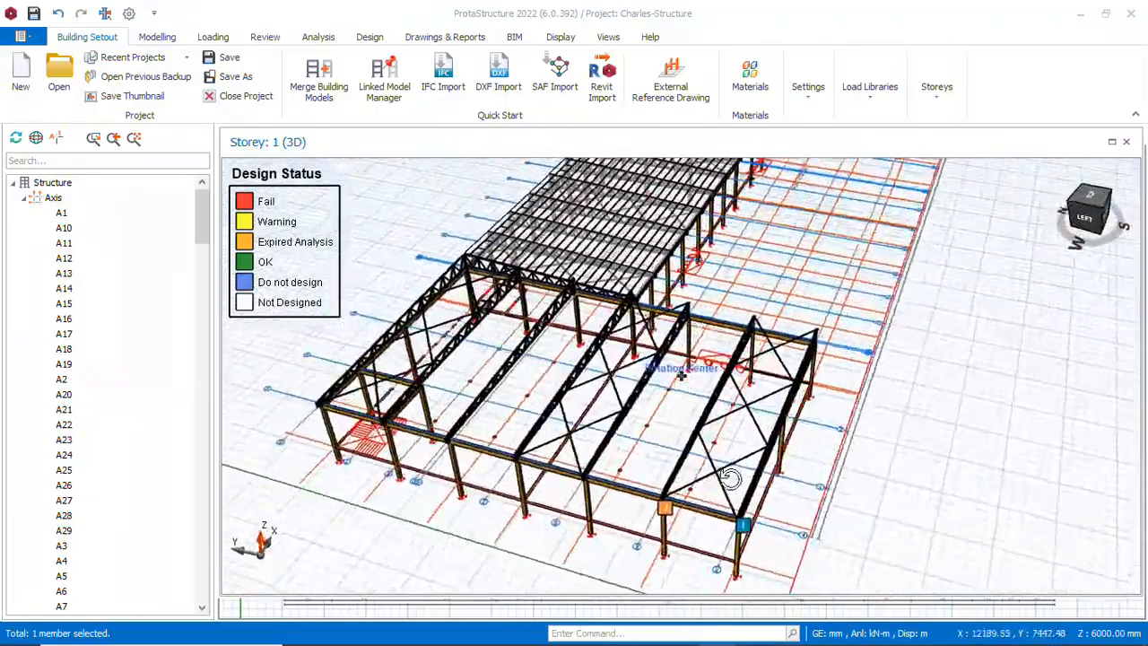
Step: Examine the steel building from several angles, focusing on the trusses, columns and bracing of the section without roof purlins
scroll(717, 430, "up", 5)
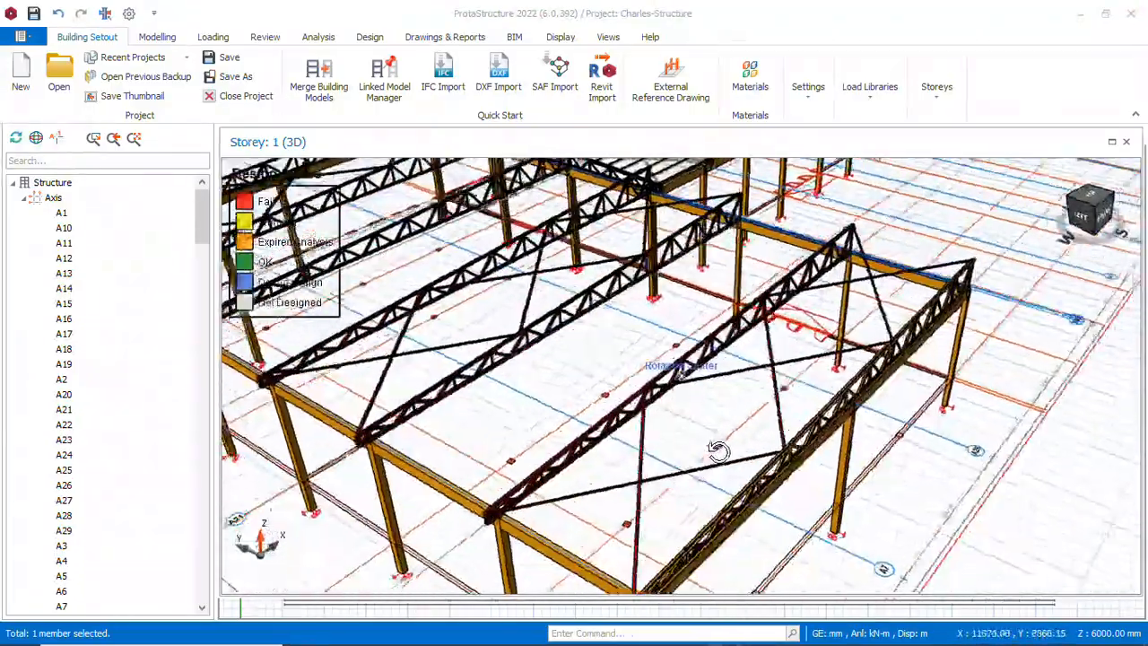
middle_click_drag(713, 449, 755, 441)
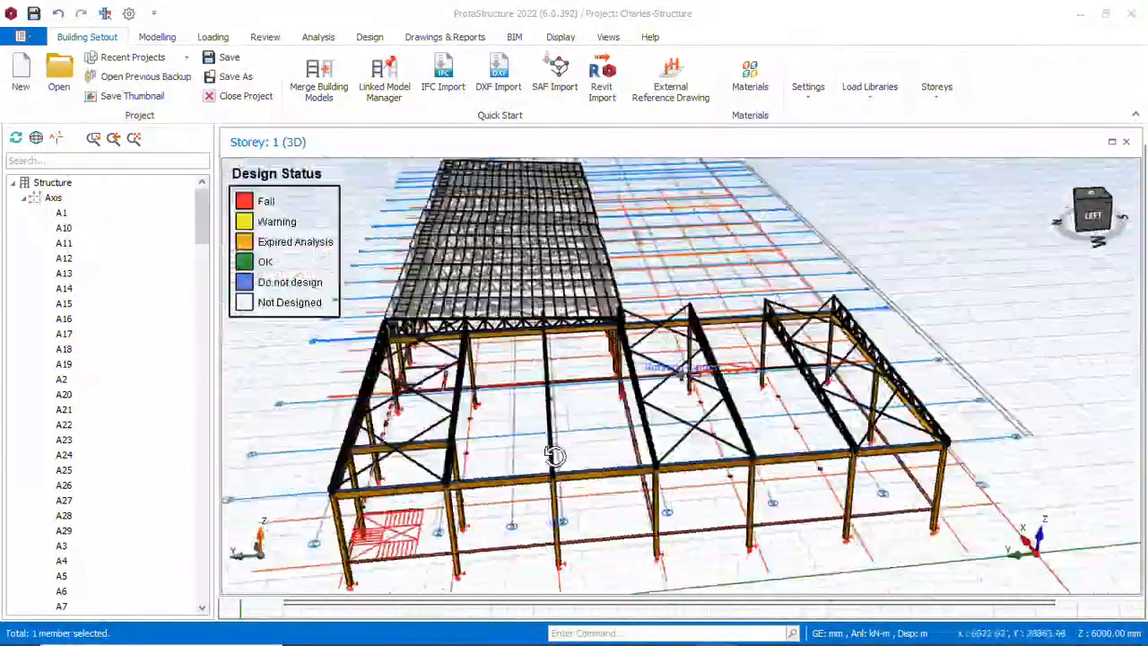
middle_click_drag(554, 456, 666, 478)
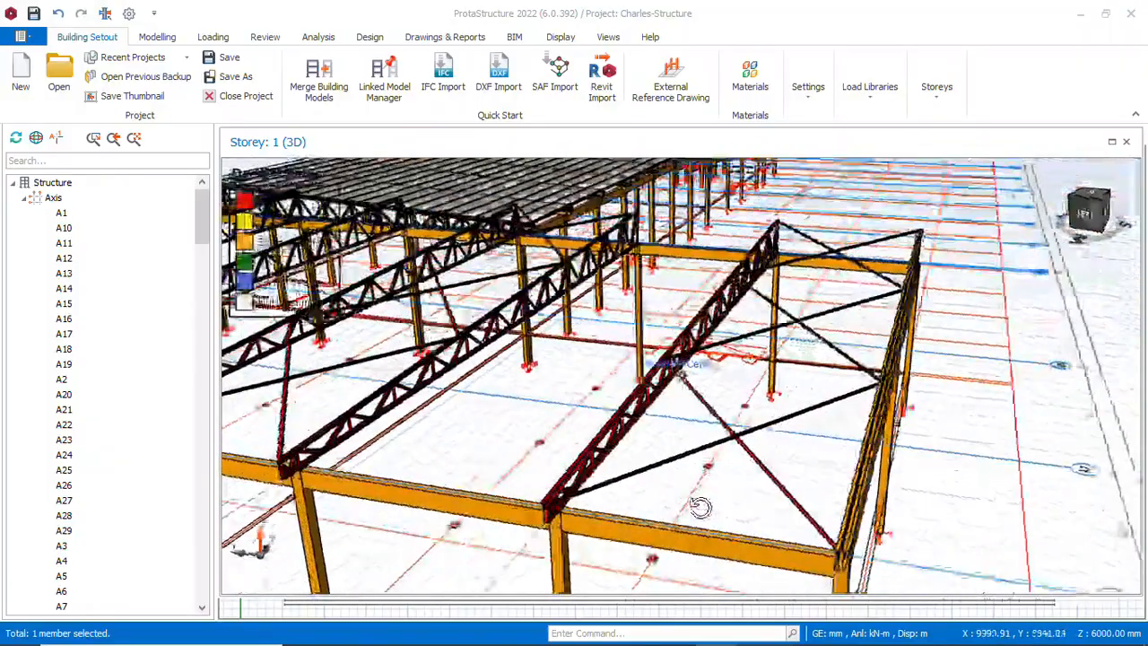
middle_click_drag(701, 507, 710, 509)
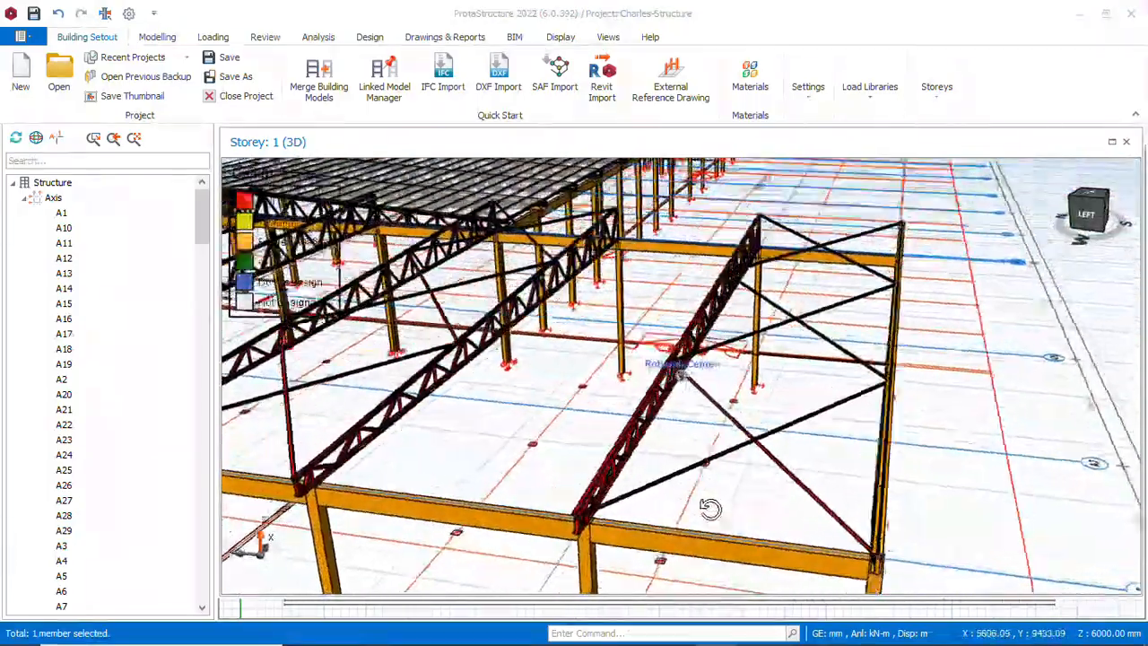
middle_click_drag(785, 508, 617, 507)
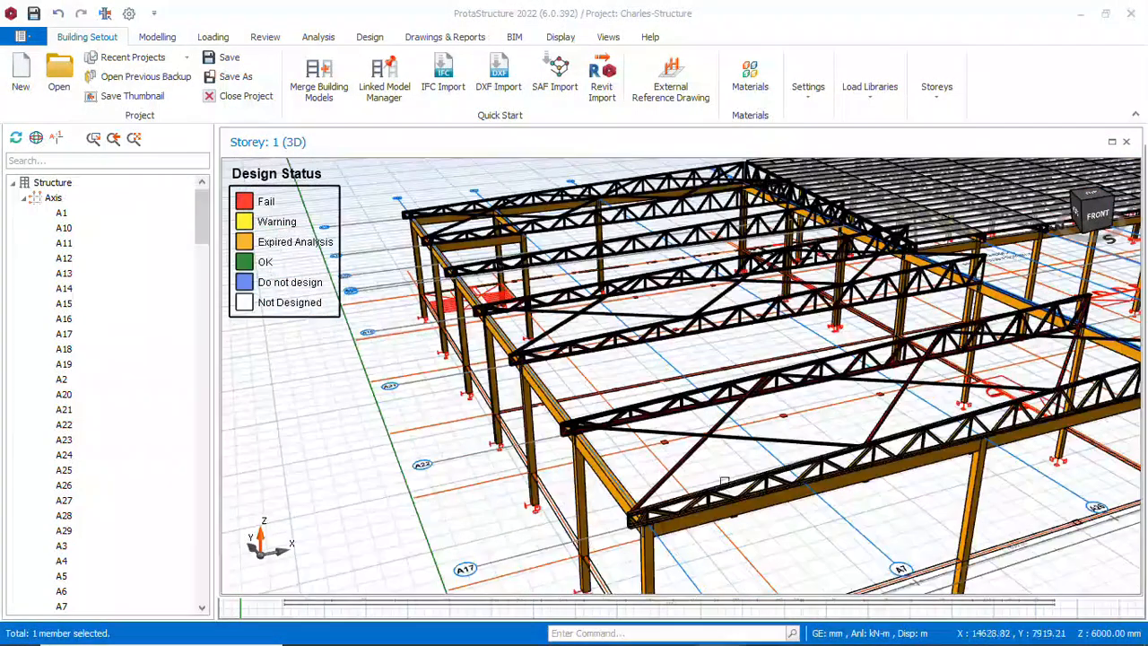
scroll(733, 475, "up", 4)
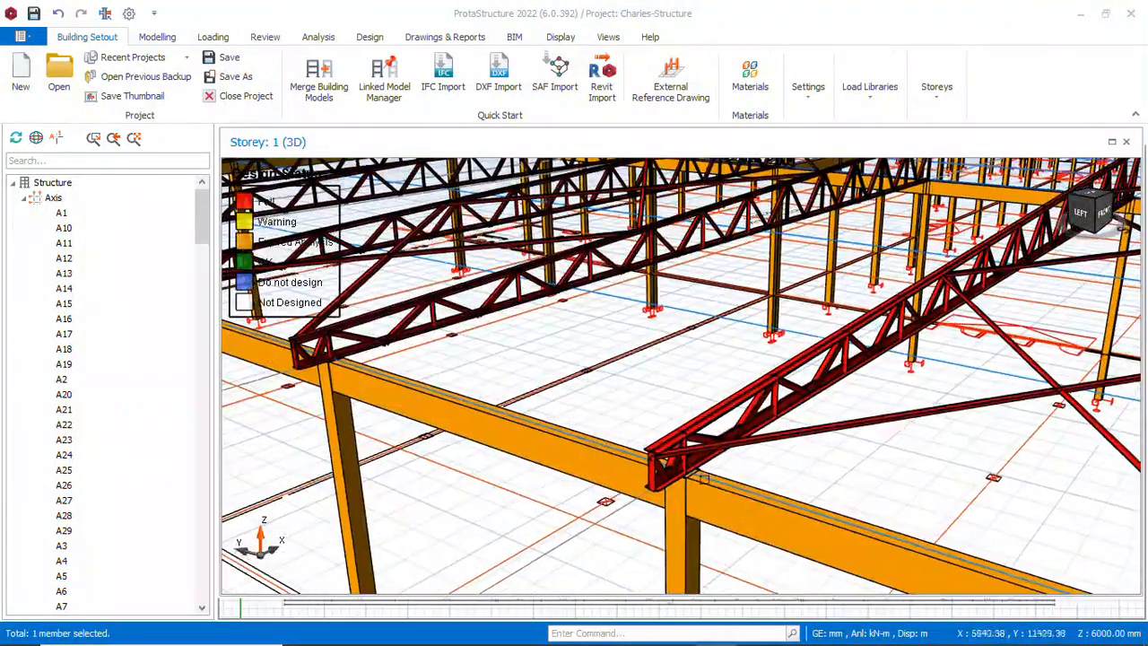
scroll(734, 475, "down", 6)
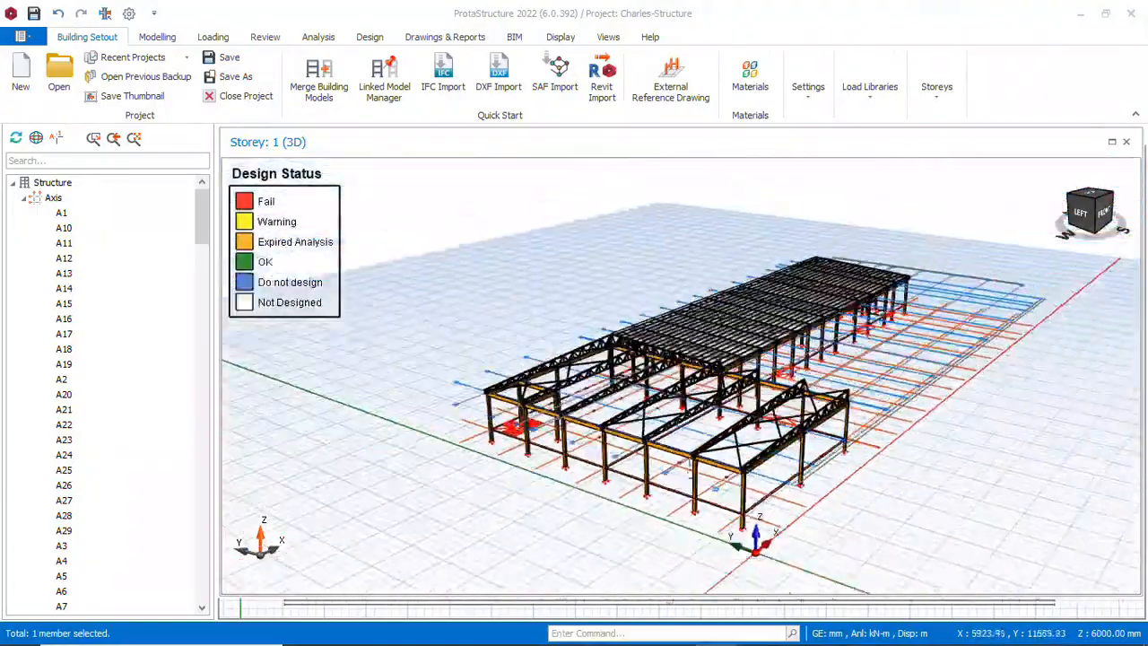
middle_click_drag(706, 482, 826, 468)
scroll(830, 463, "up", 4)
scroll(823, 463, "down", 3)
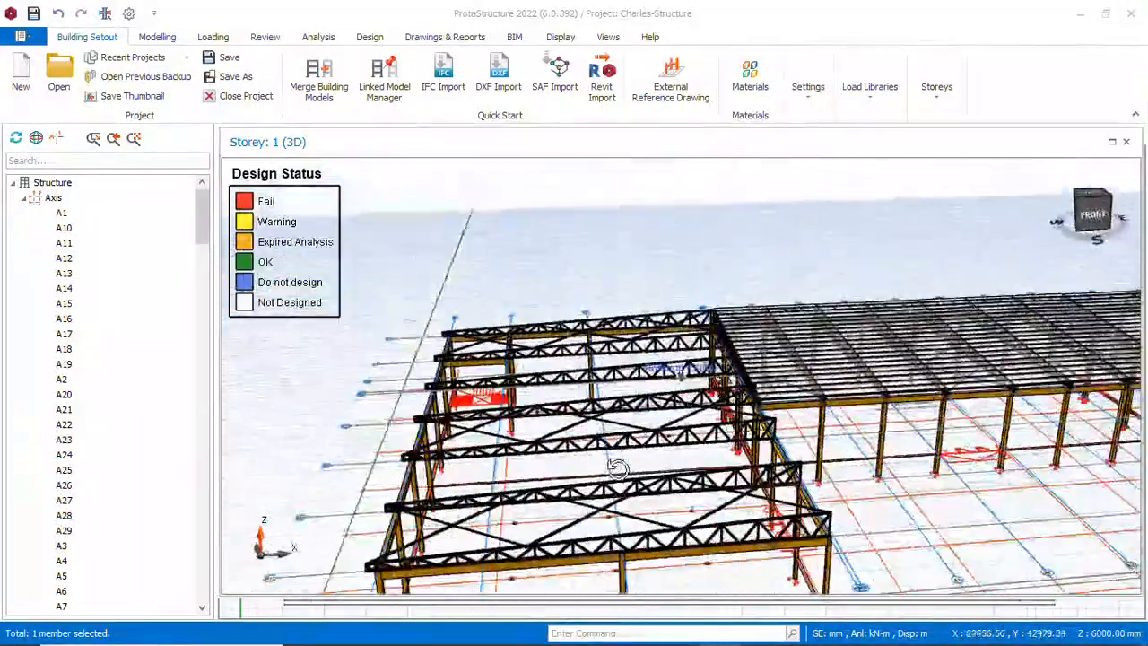
middle_click_drag(617, 468, 720, 467)
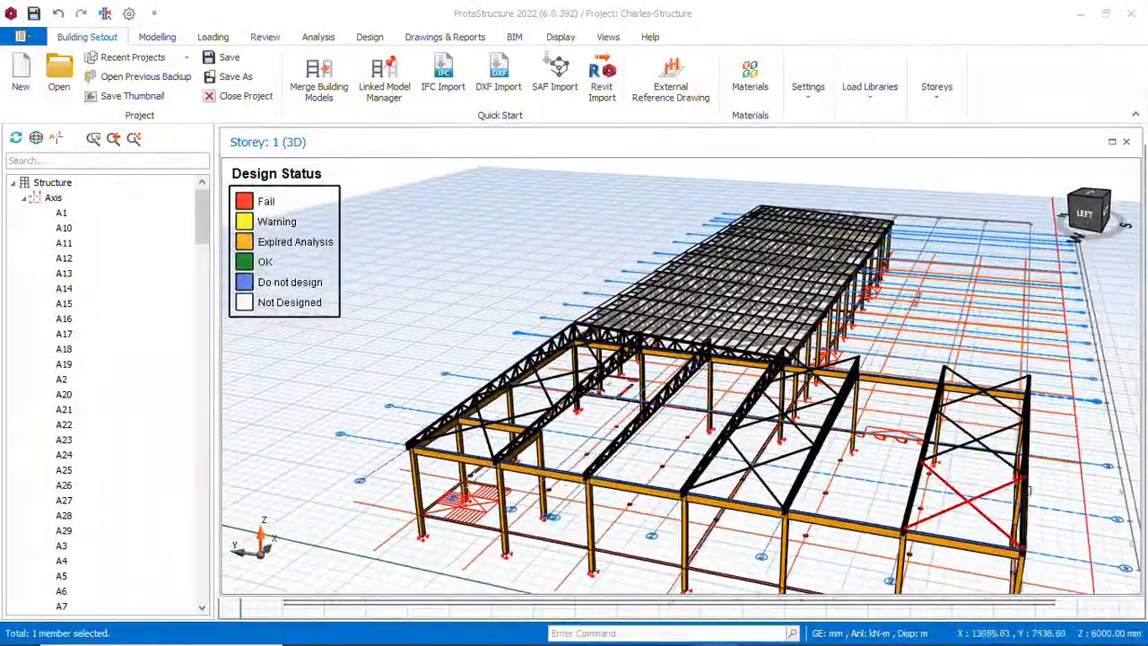
middle_click_drag(818, 484, 678, 495)
scroll(679, 495, "down", 3)
scroll(656, 355, "up", 2)
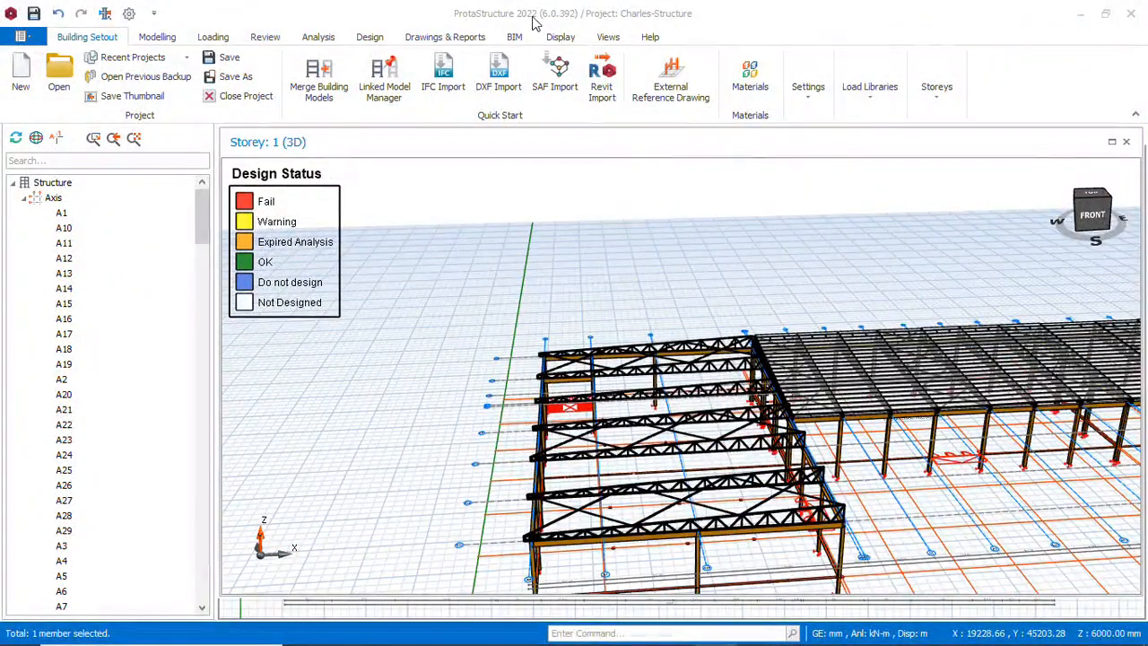
scroll(629, 306, "down", 1)
middle_click_drag(626, 438, 737, 435)
scroll(773, 450, "up", 3)
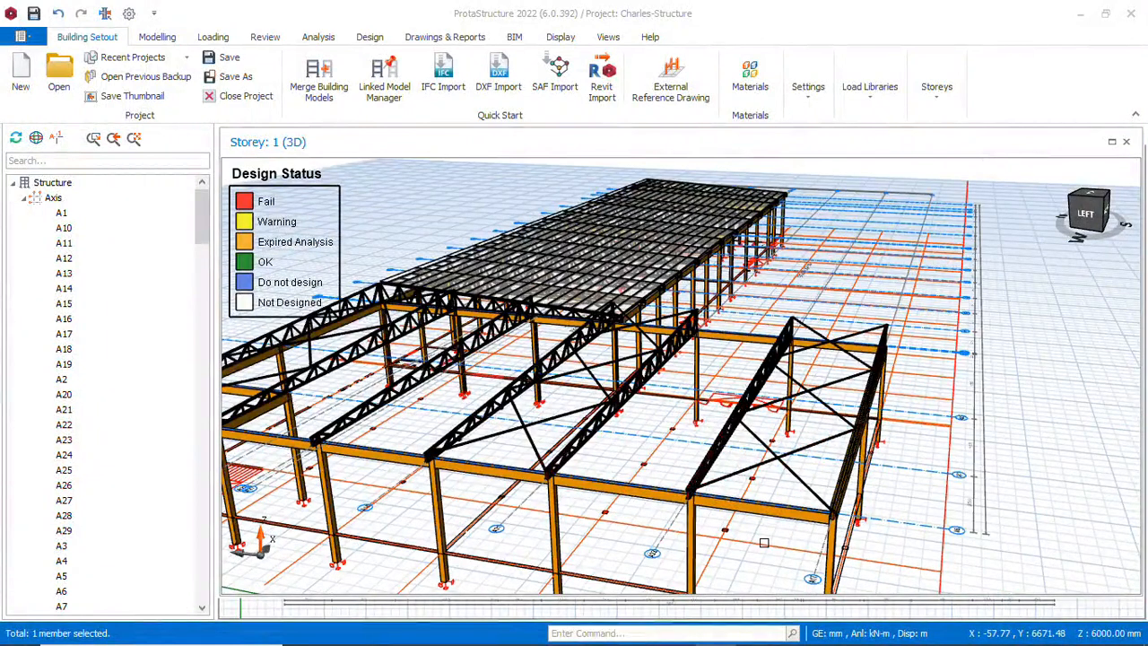
scroll(841, 386, "down", 2)
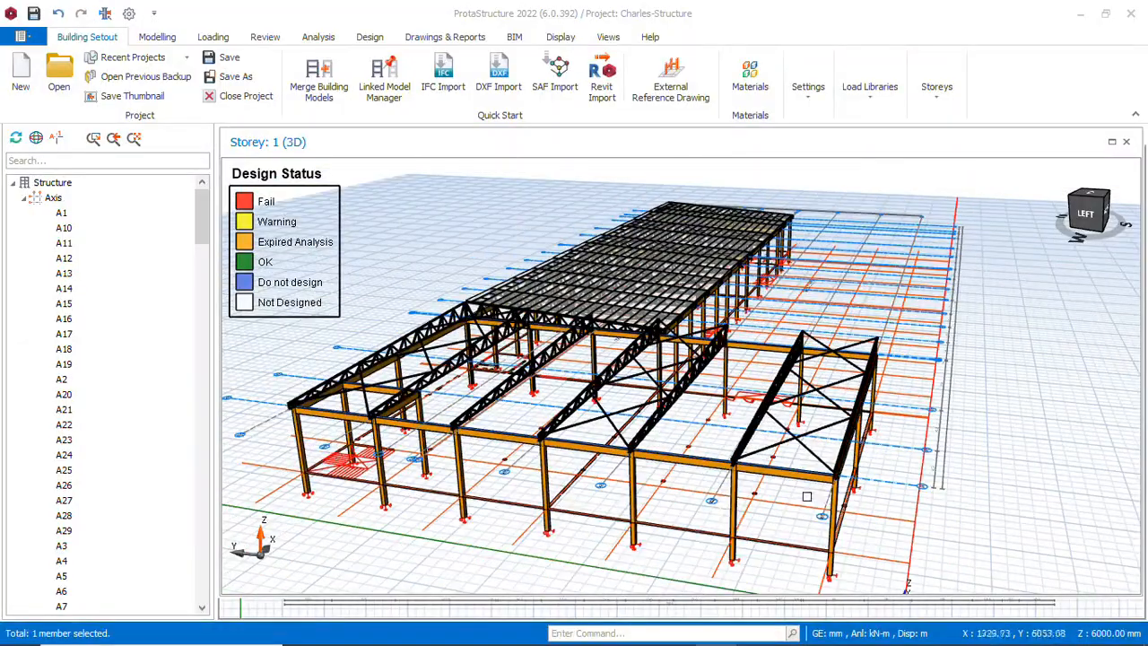
middle_click_drag(798, 489, 758, 515)
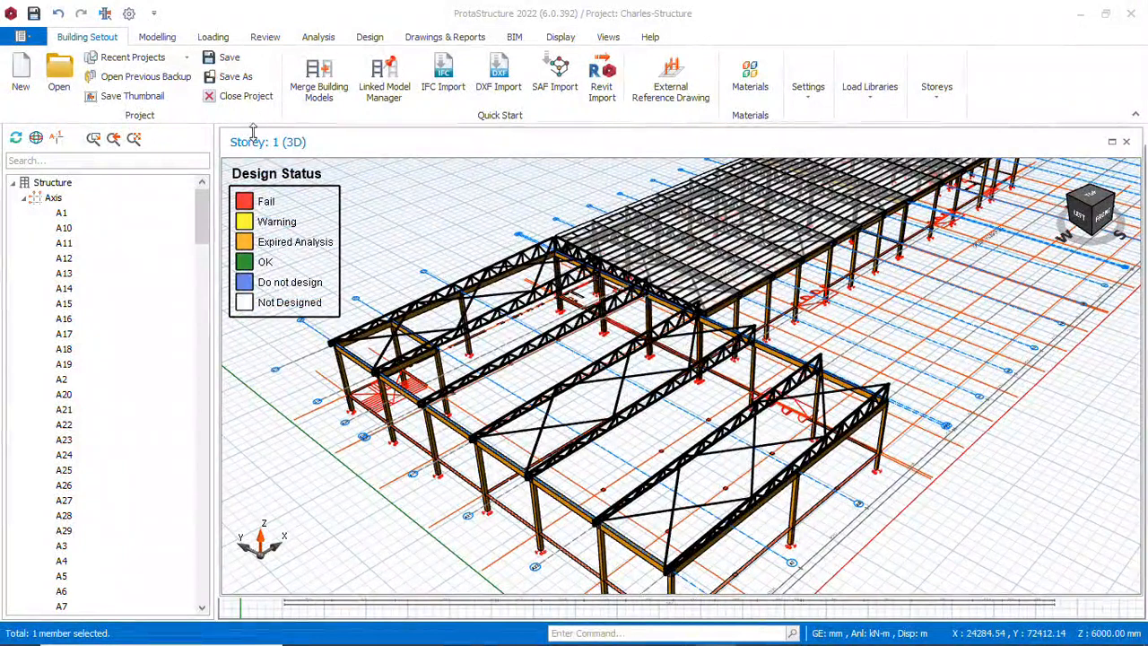
Step: Start the steel Purlin command and pick the two outermost trusses of the uncovered section
left_click(155, 40)
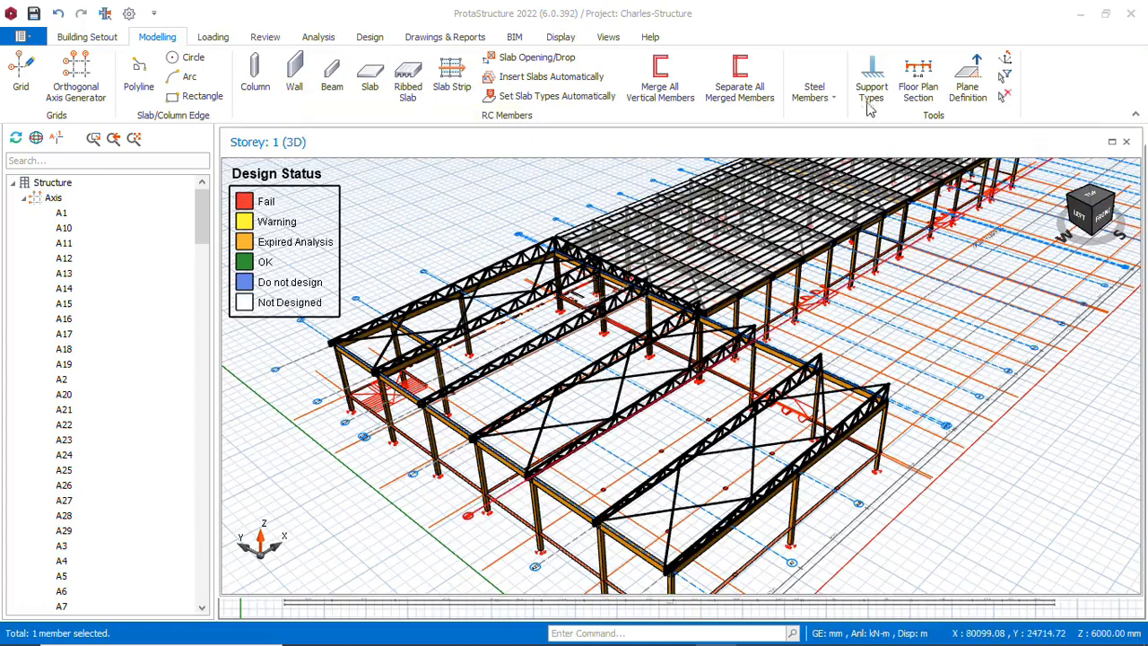
left_click(833, 102)
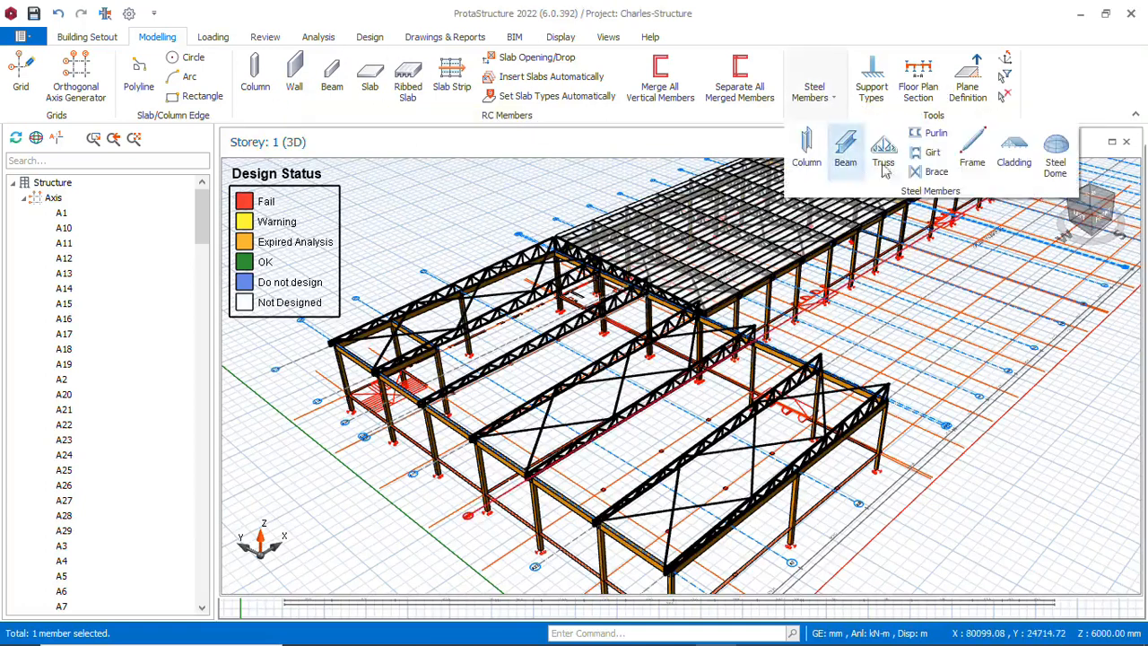
left_click(930, 134)
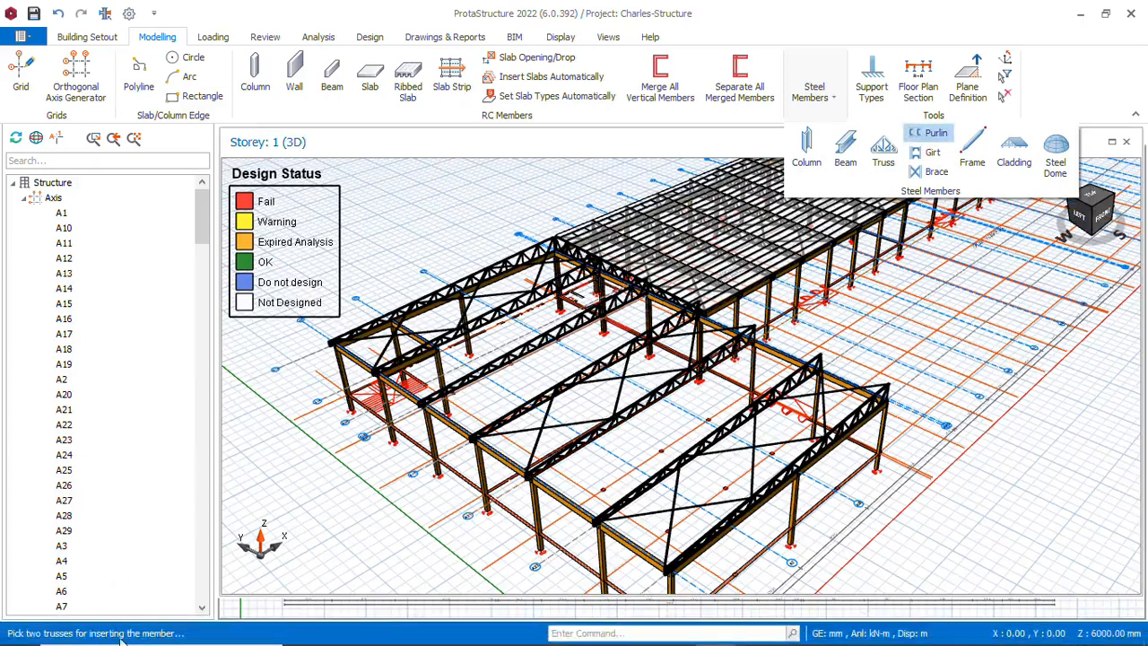
left_click(762, 489)
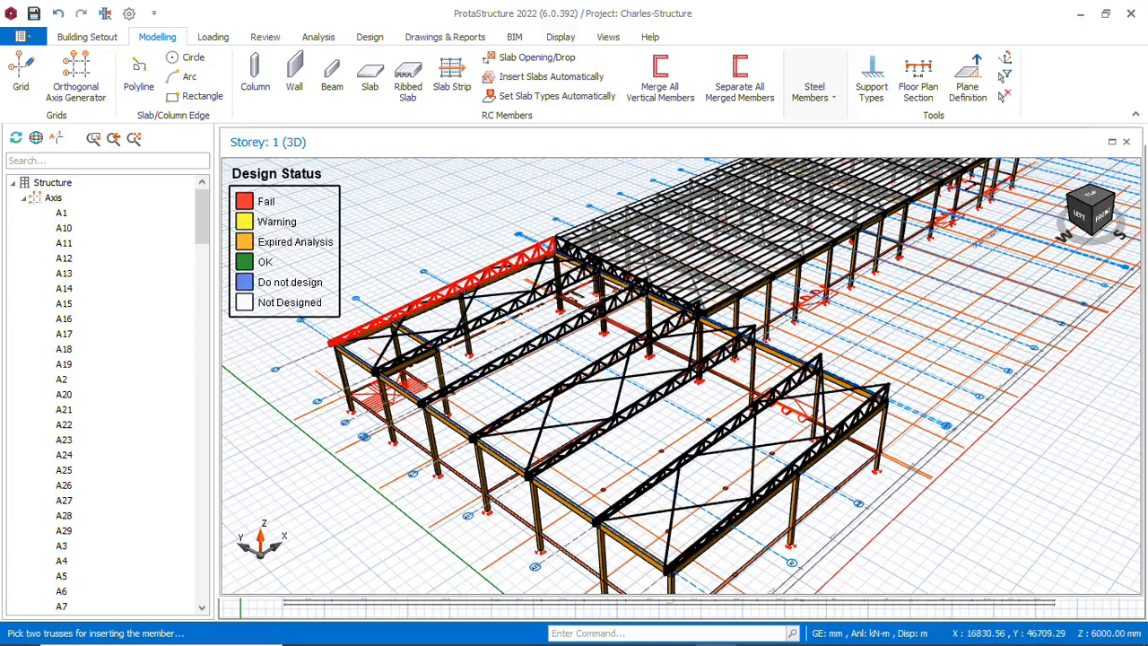
left_click(840, 462)
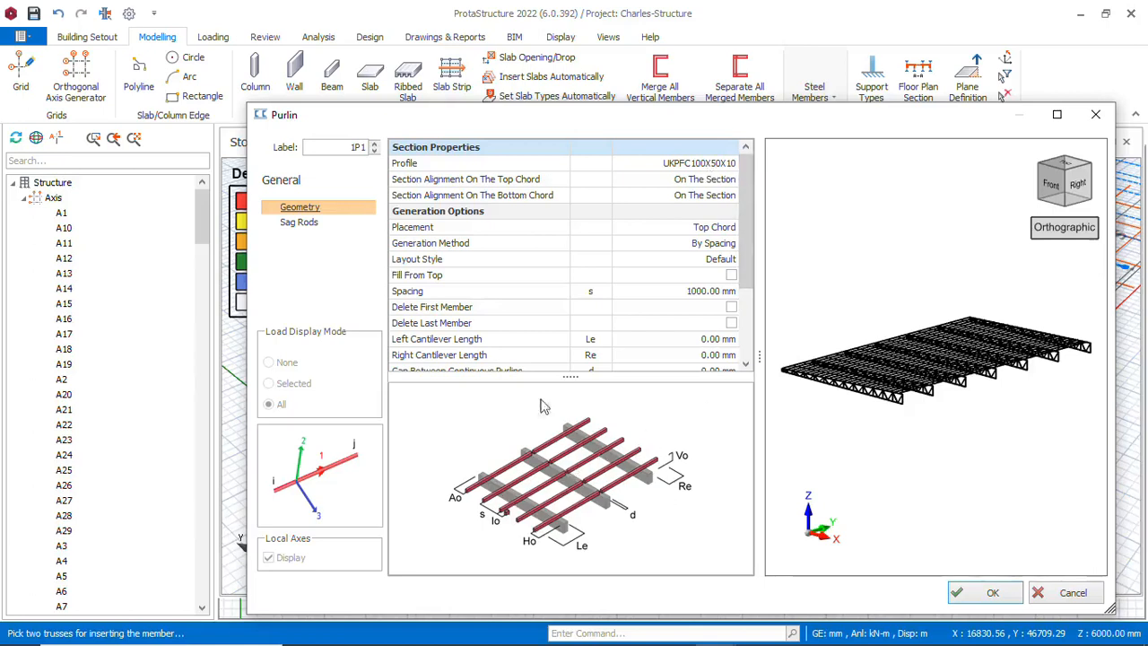
Step: Browse the China and BS steel section databases for the purlin profile and accept the UKPFC100X50X10 section
left_click(713, 171)
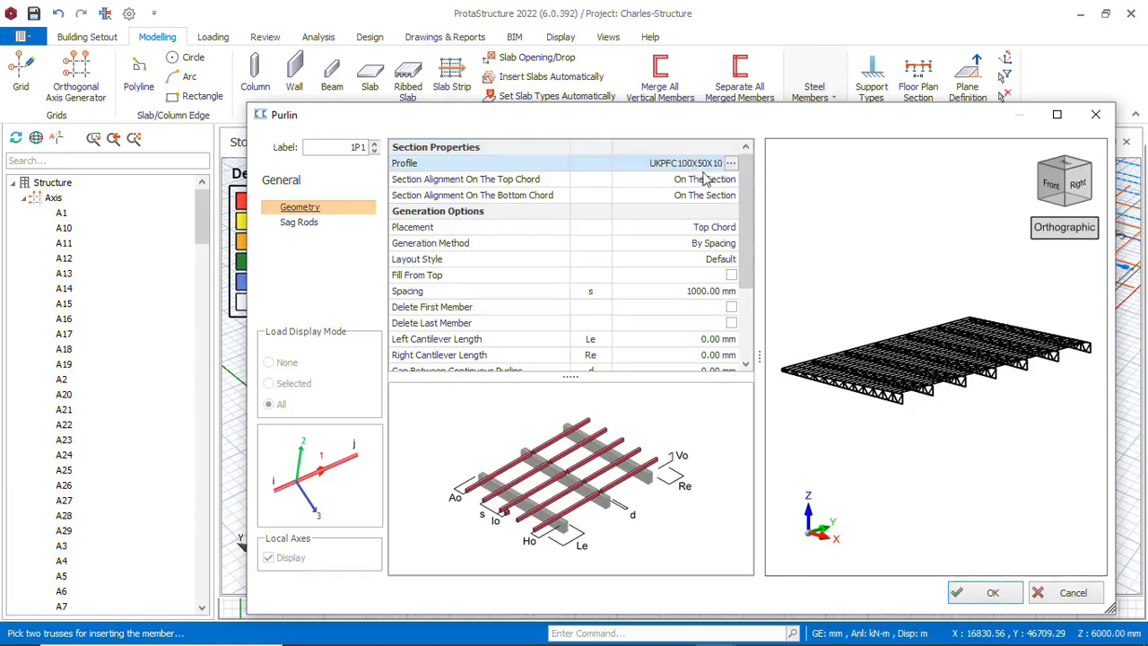
left_click(731, 168)
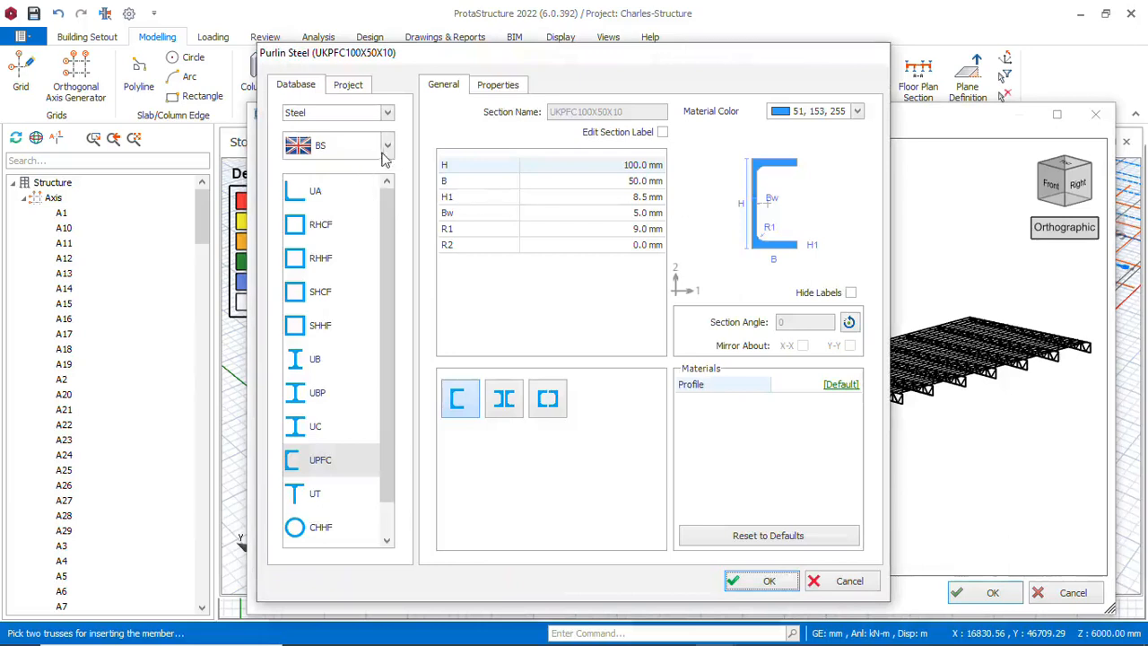
left_click(388, 147)
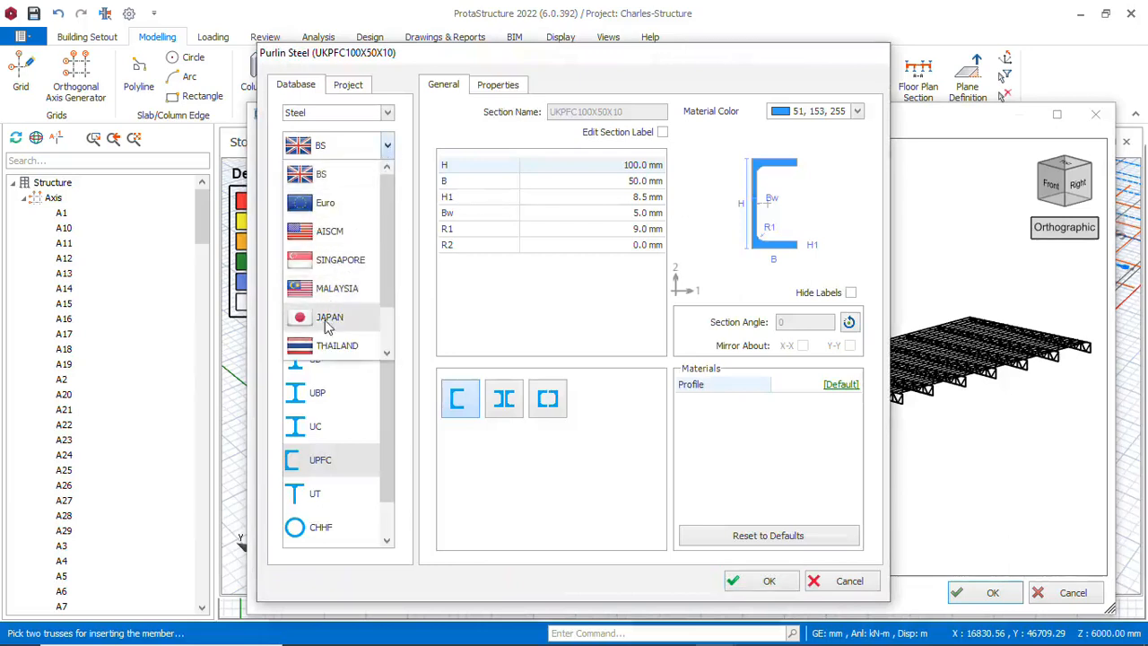
scroll(325, 325, "down", 1)
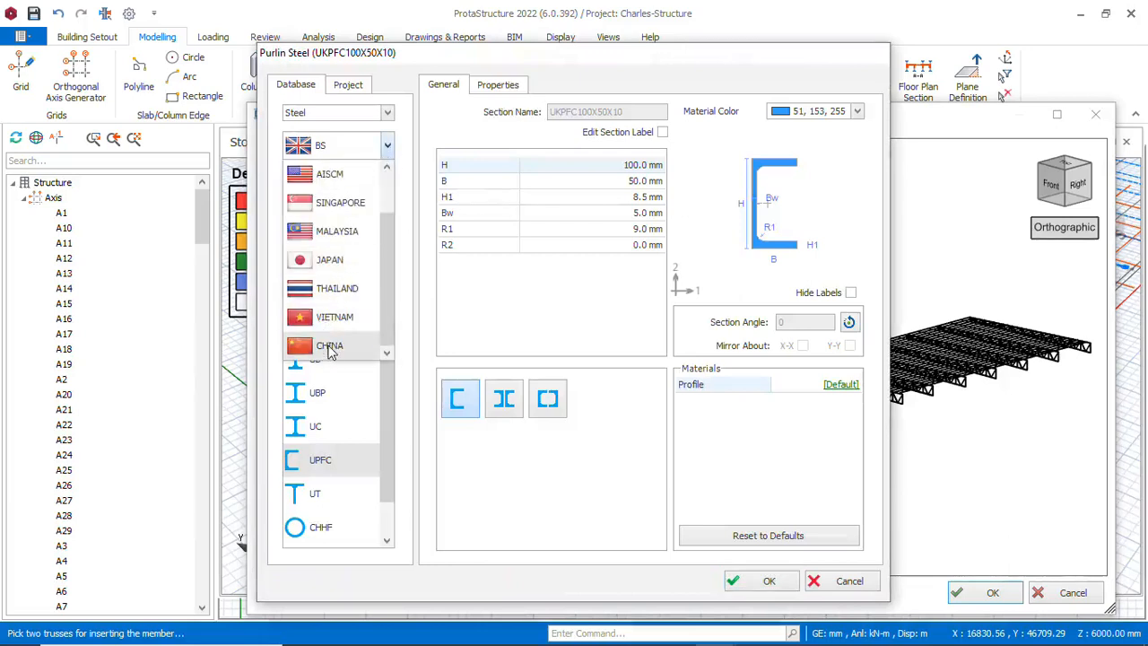
scroll(339, 233, "up", 1)
scroll(341, 269, "down", 1)
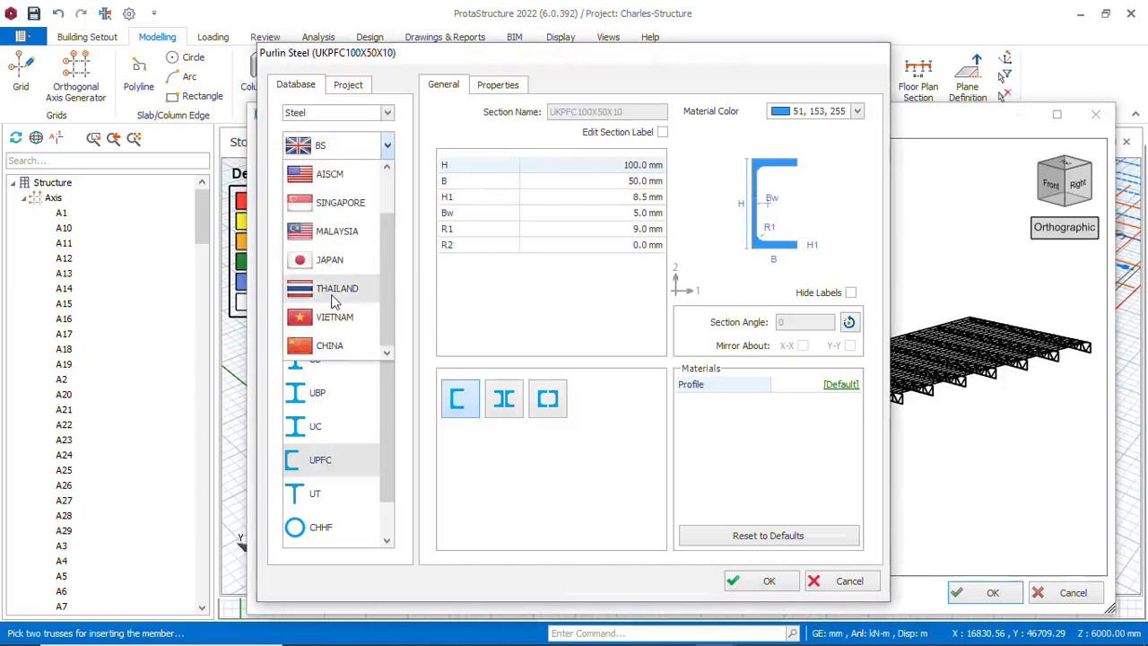
left_click(330, 347)
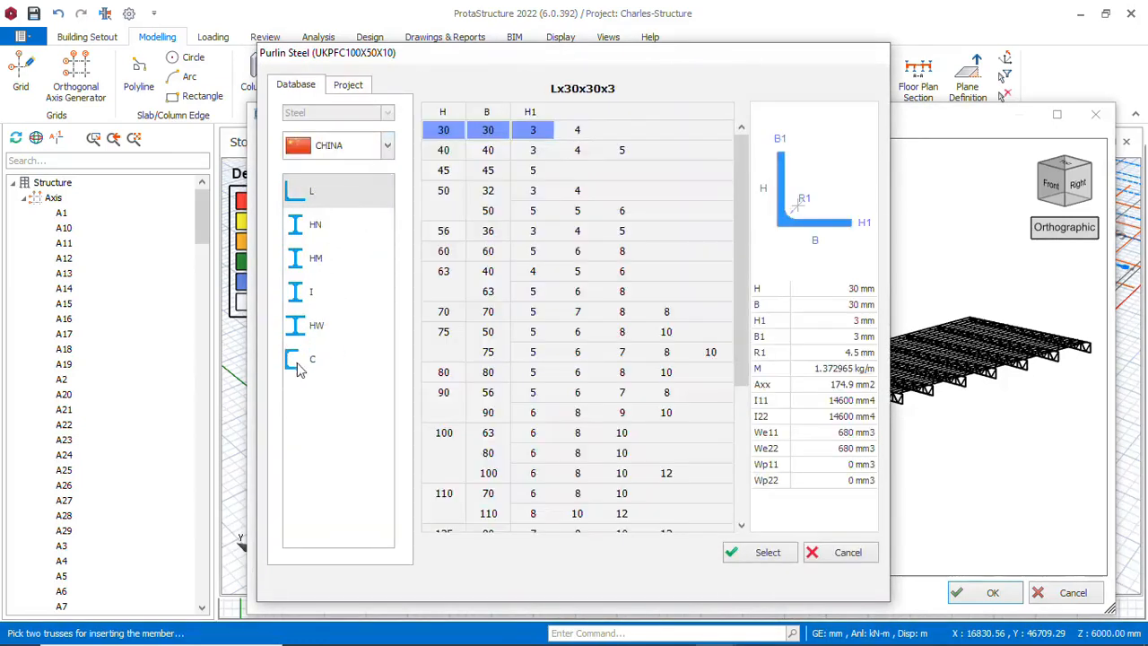
left_click(387, 145)
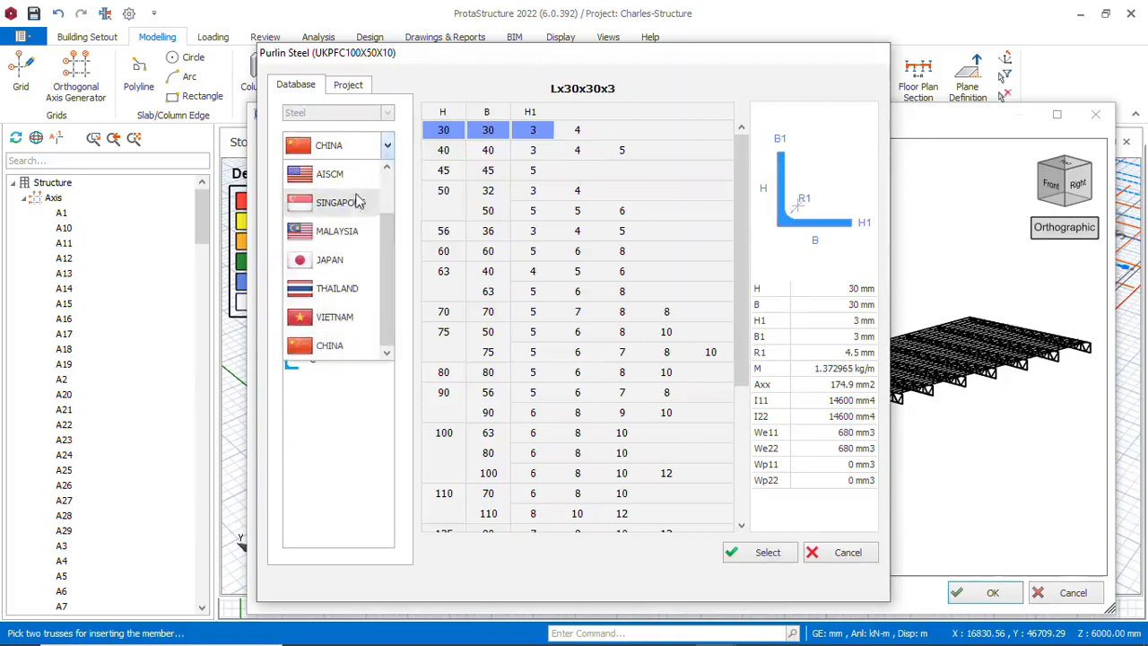
scroll(336, 240, "up", 2)
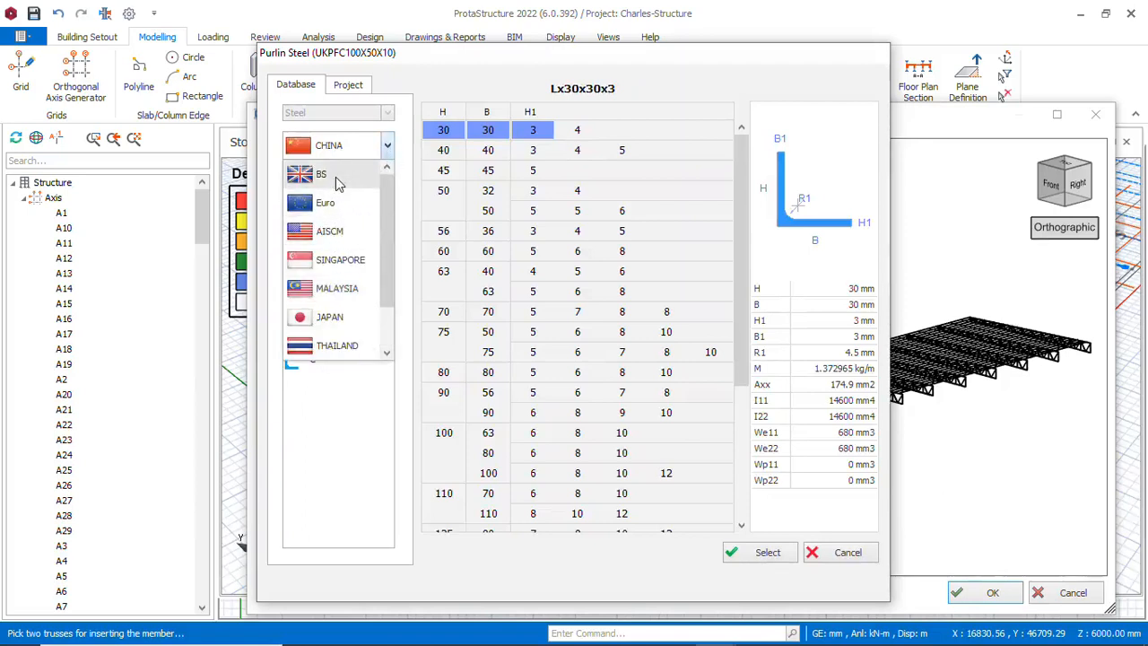
left_click(338, 181)
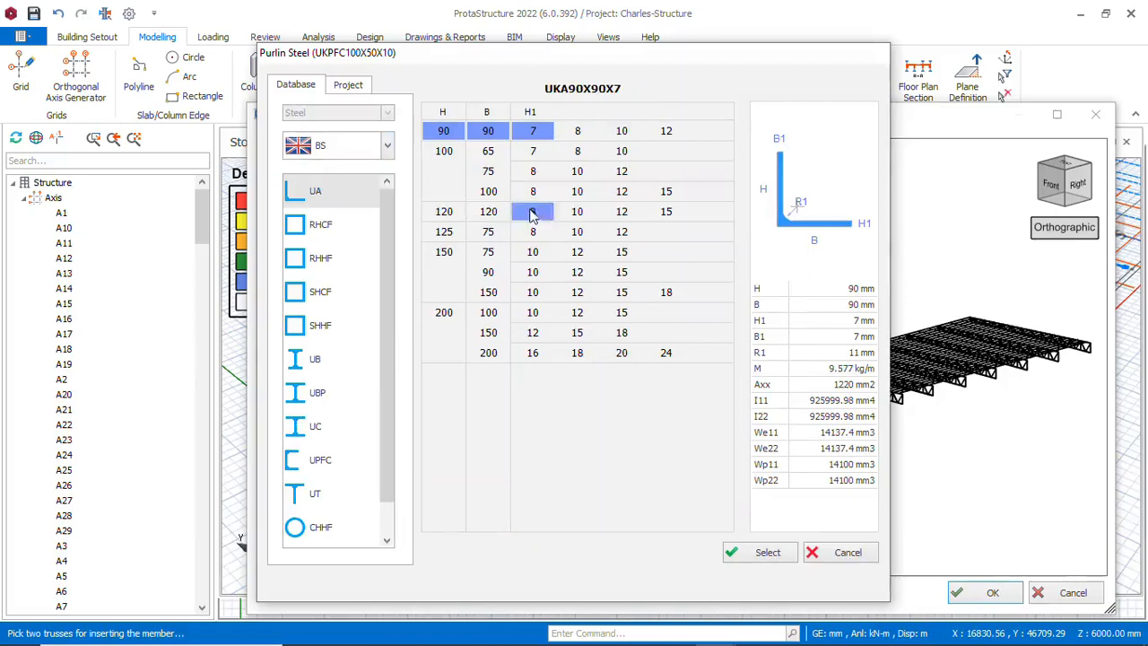
left_click(827, 558)
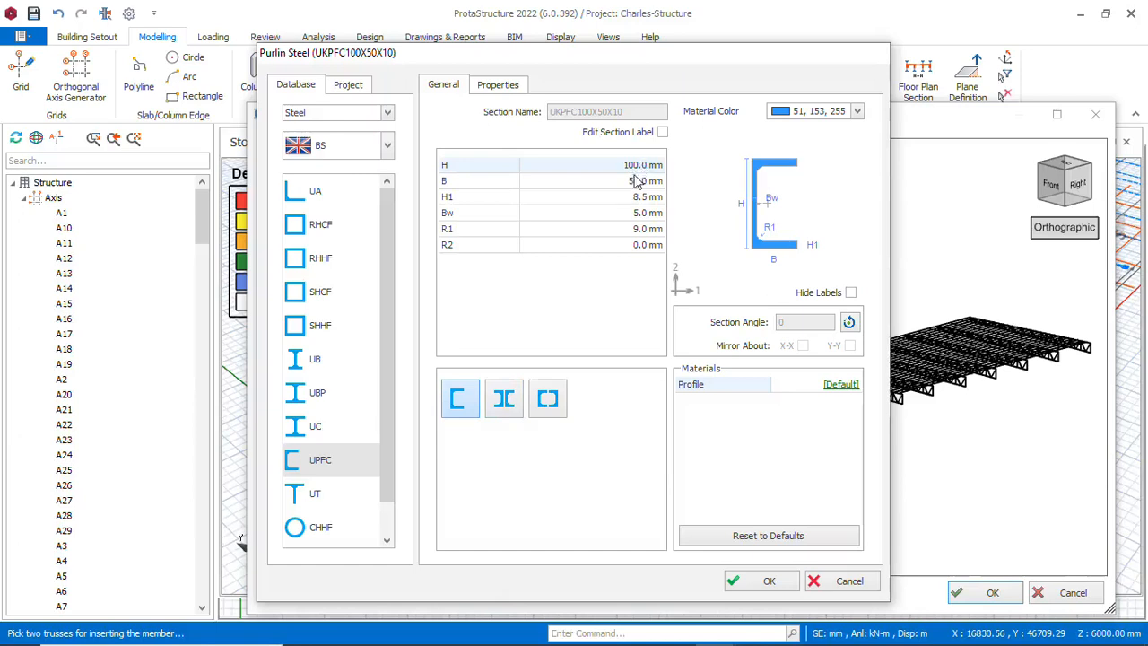
left_click(767, 583)
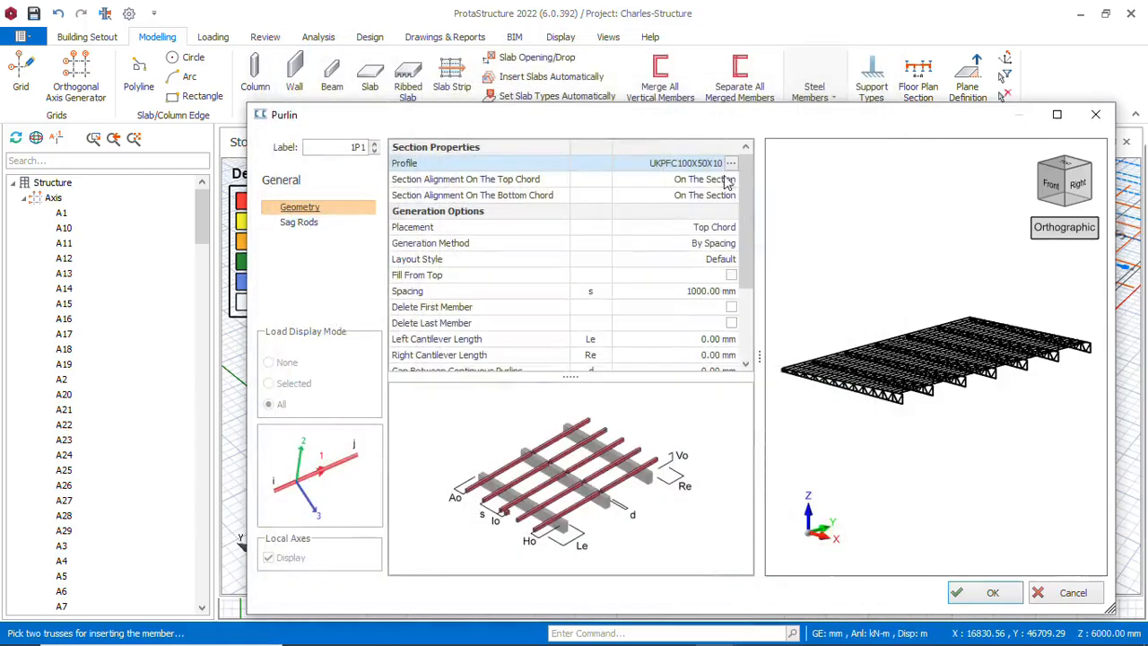
Step: Set the purlin generation method to By Truss Joints and inspect the purlin positions on the trusses in the preview
left_click(715, 246)
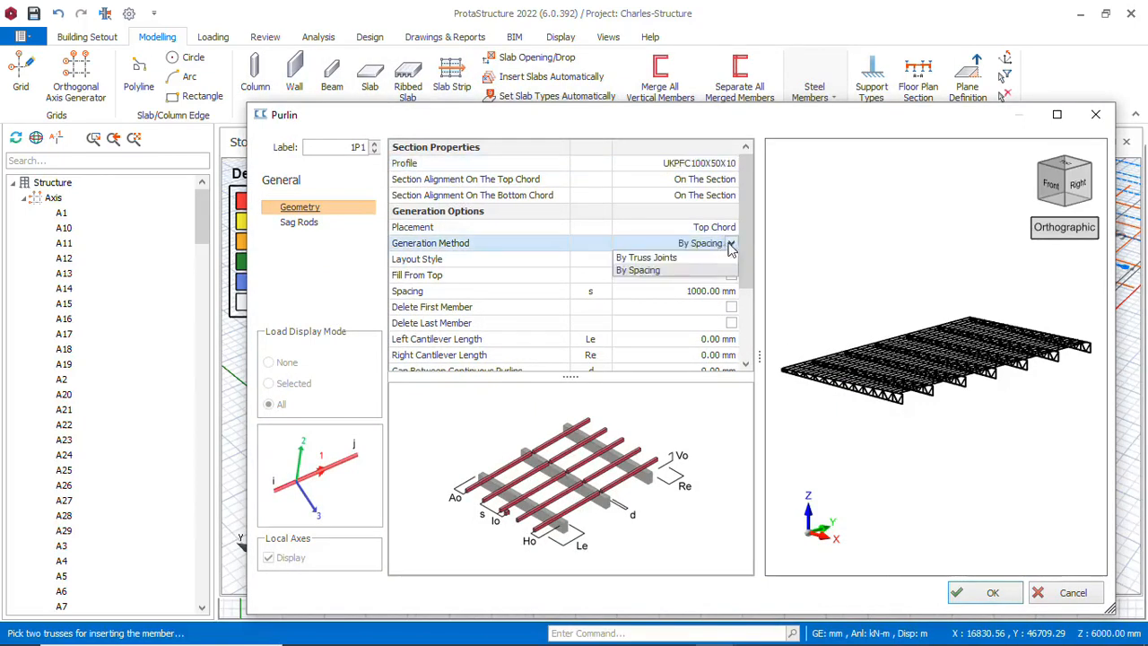
left_click(633, 259)
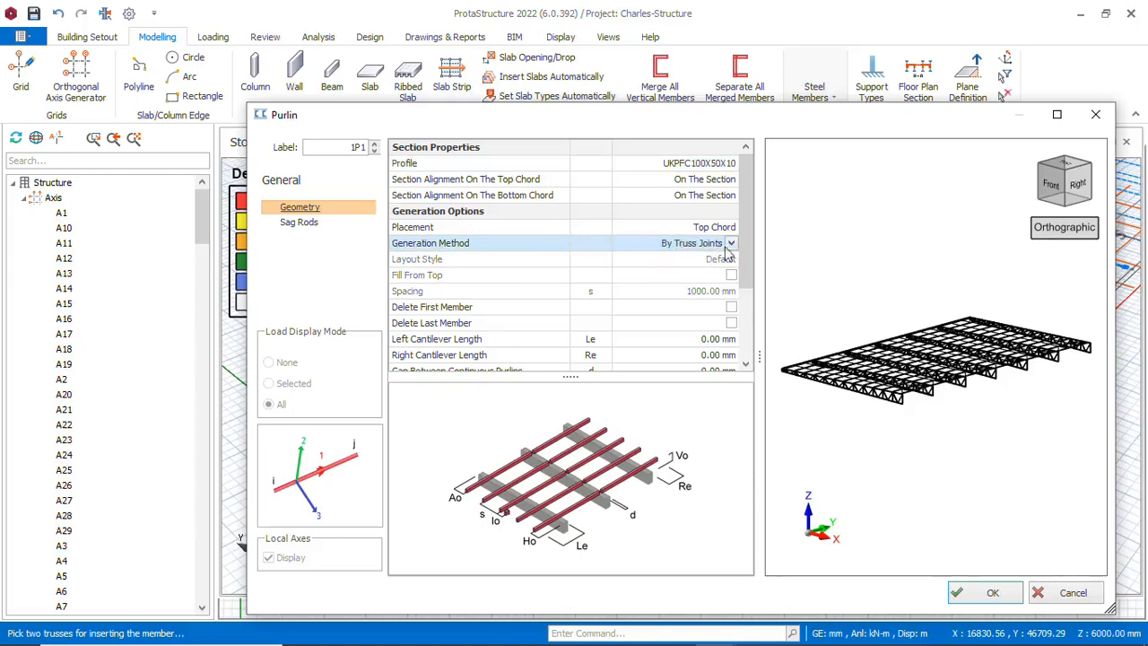
scroll(868, 388, "up", 8)
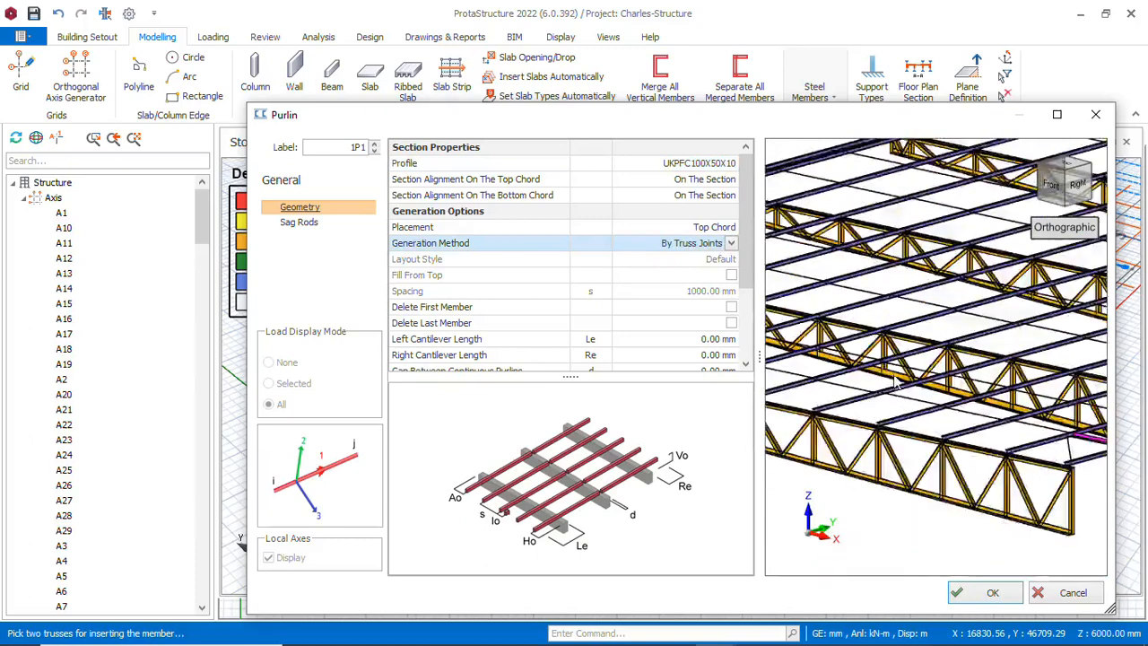
scroll(904, 406, "up", 4)
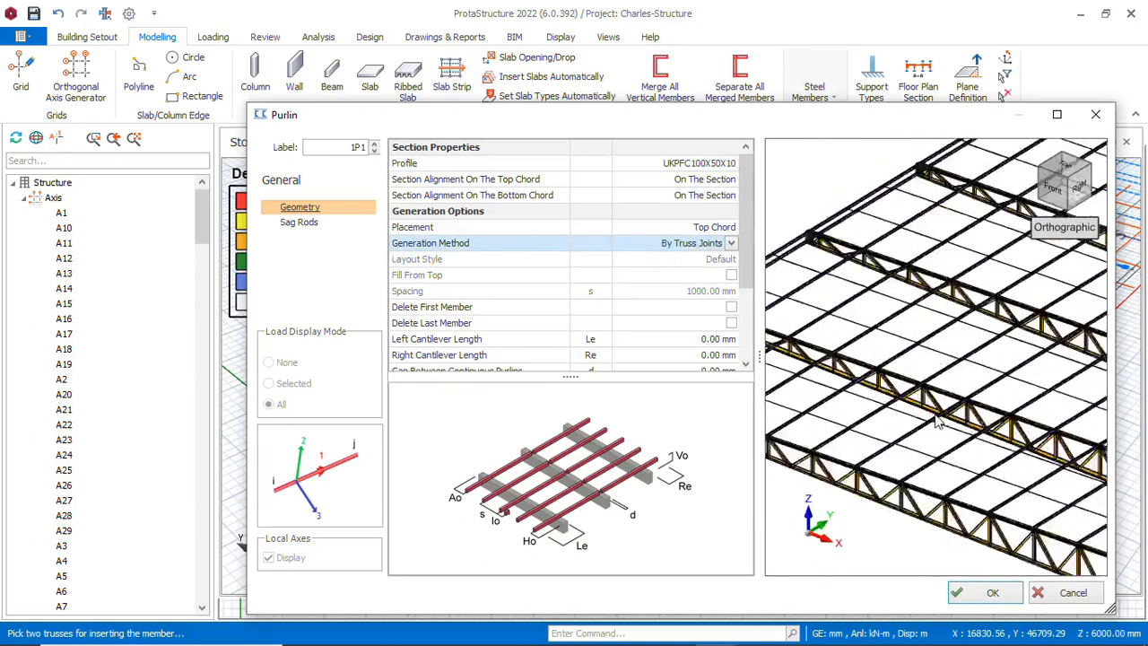
scroll(1051, 387, "up", 1)
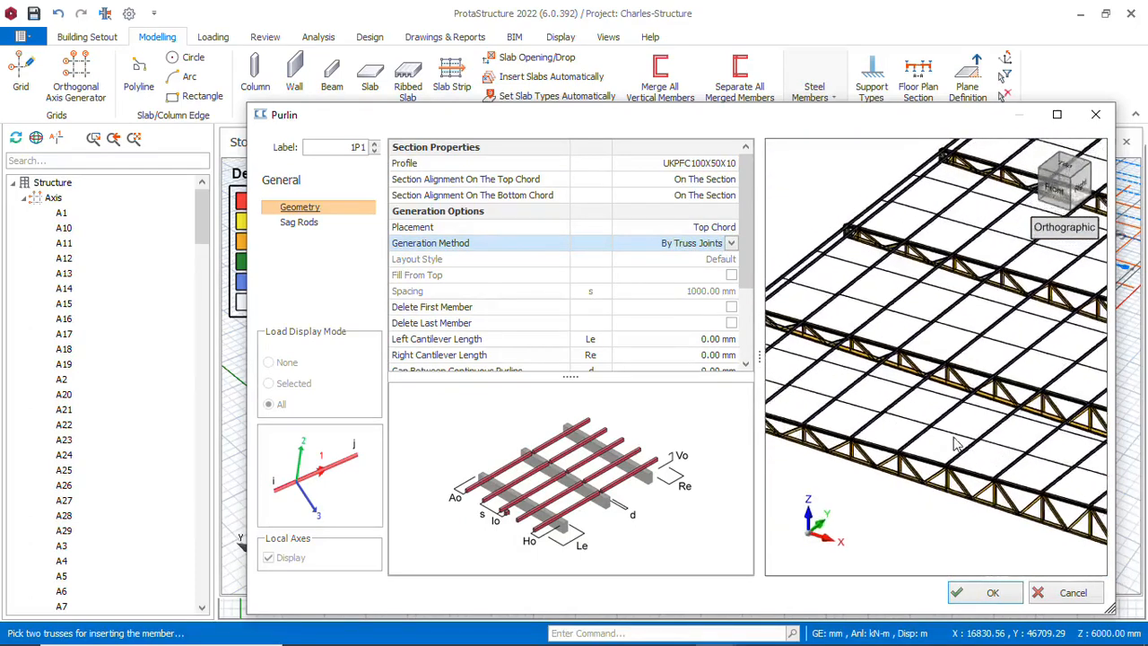
scroll(952, 441, "up", 3)
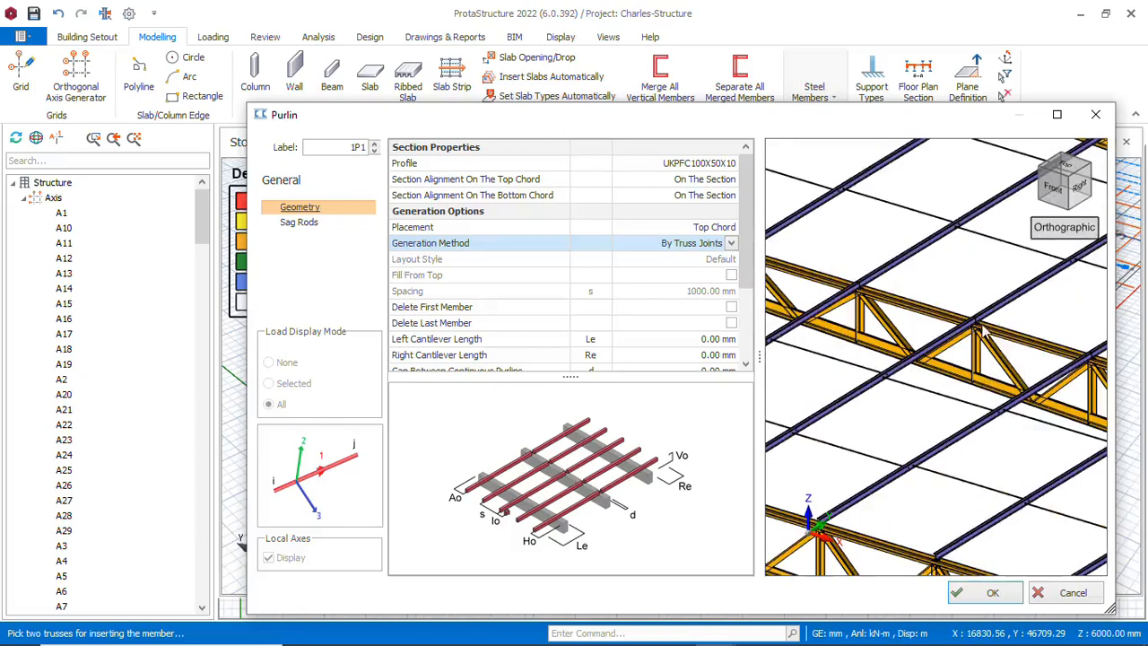
Step: Change the purlin generation method to By Spacing and set the spacing to 1200 mm
scroll(932, 373, "down", 3)
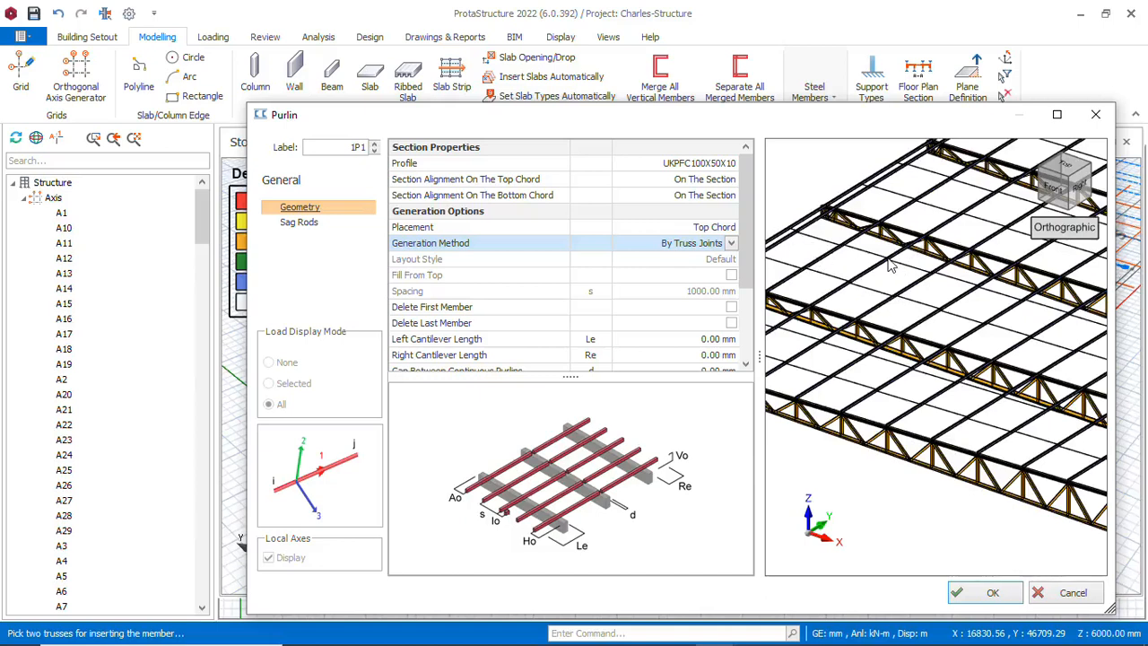
left_click(731, 245)
left_click(661, 270)
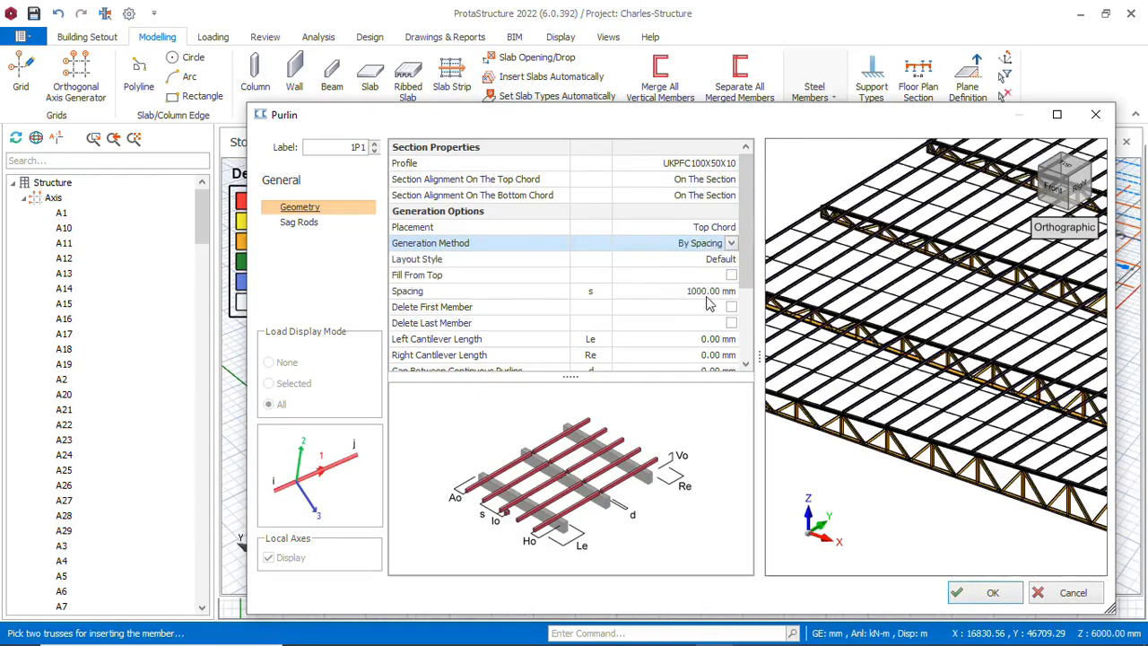
left_click(722, 291)
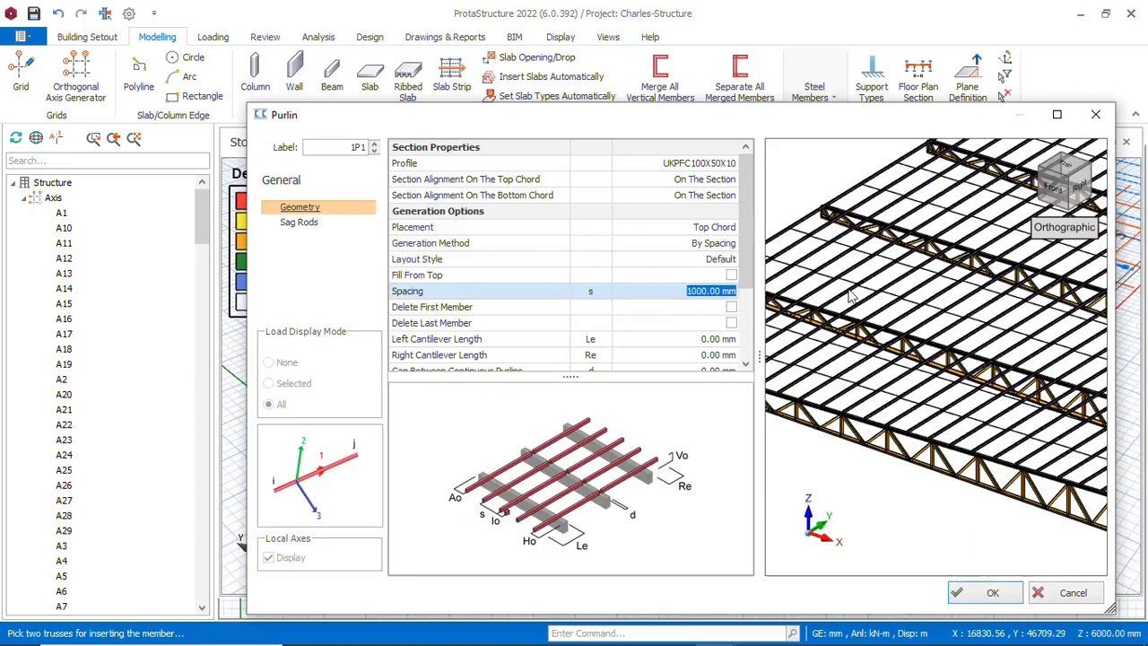
type("1100")
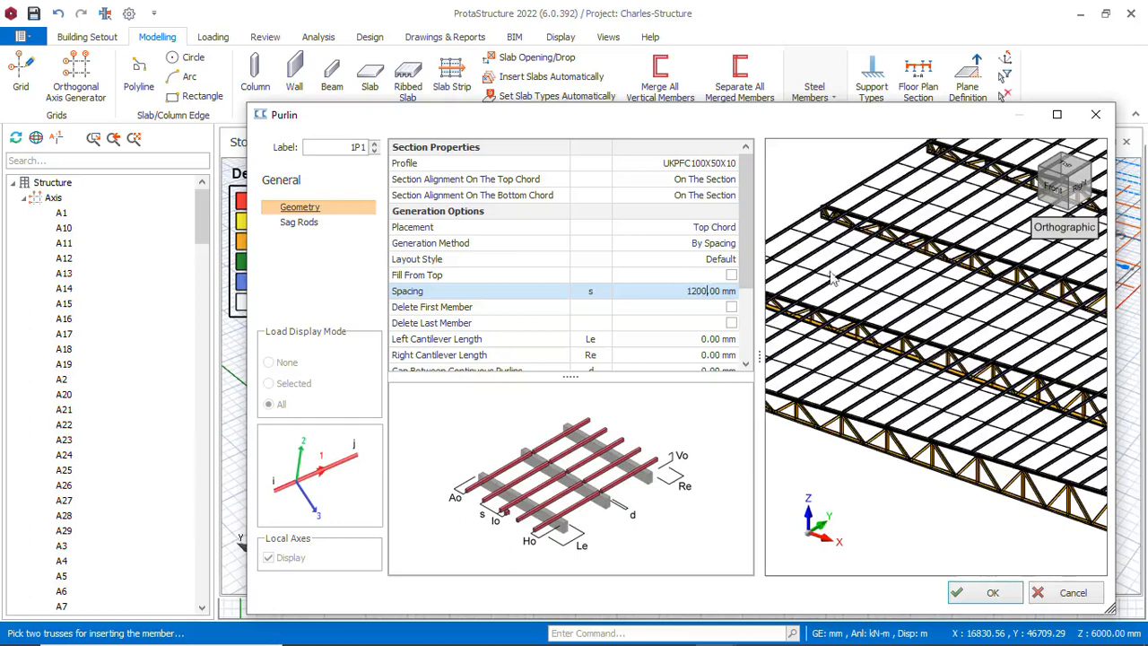
Step: Enable Delete Last Member for the purlins and review the member offset settings
left_click(646, 329)
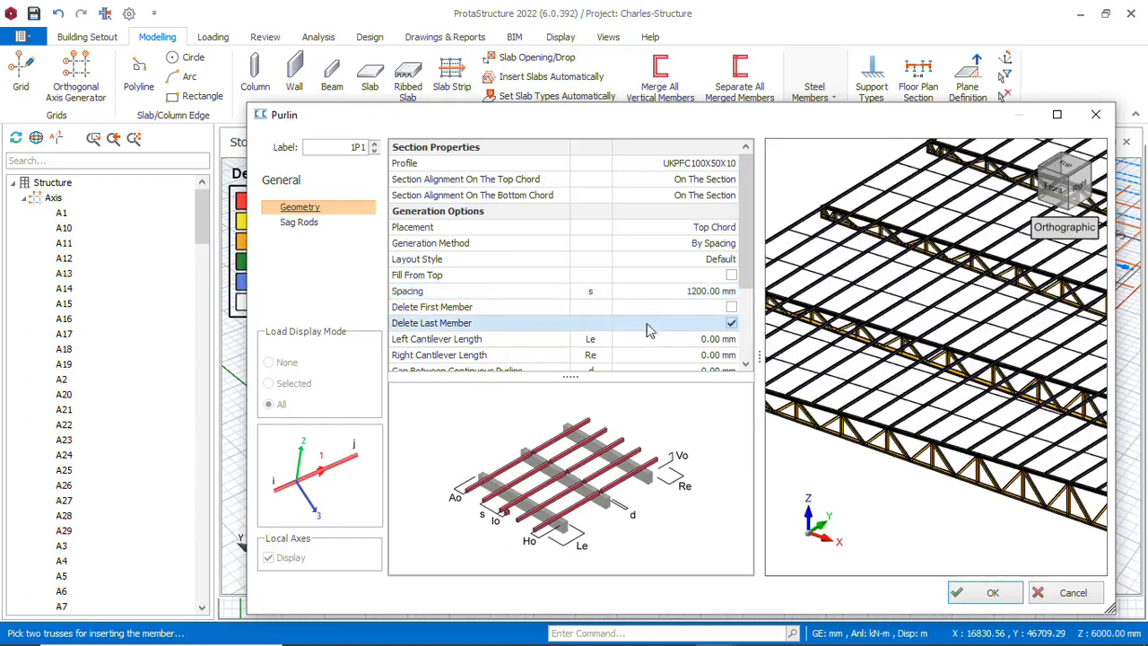
scroll(693, 353, "down", 2)
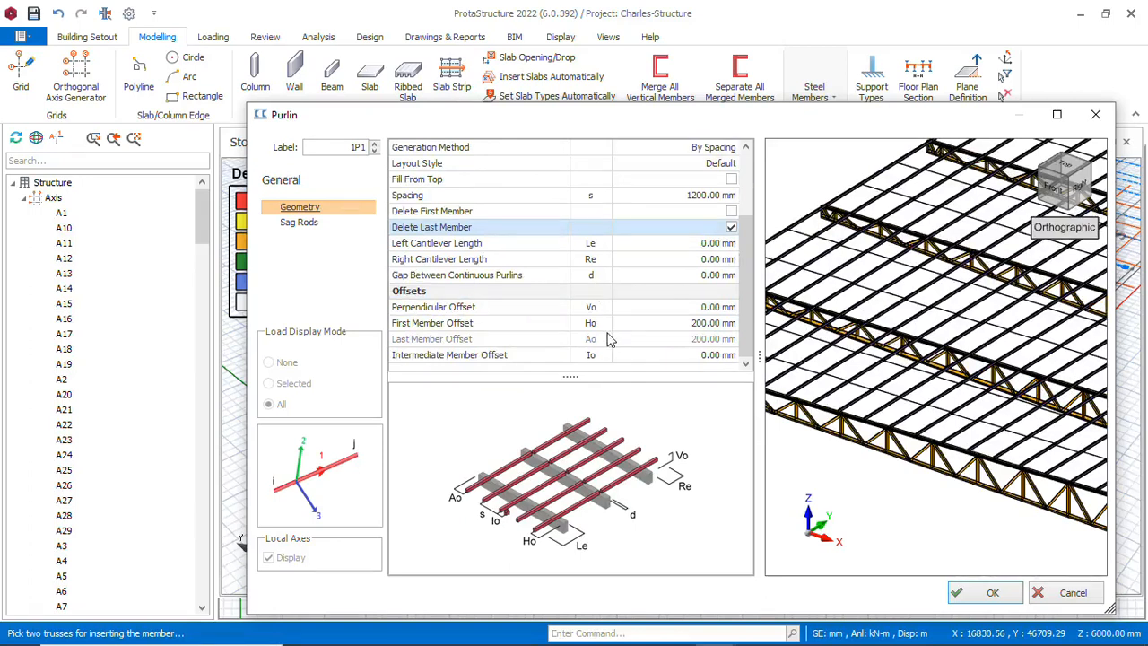
left_click_drag(745, 330, 743, 290)
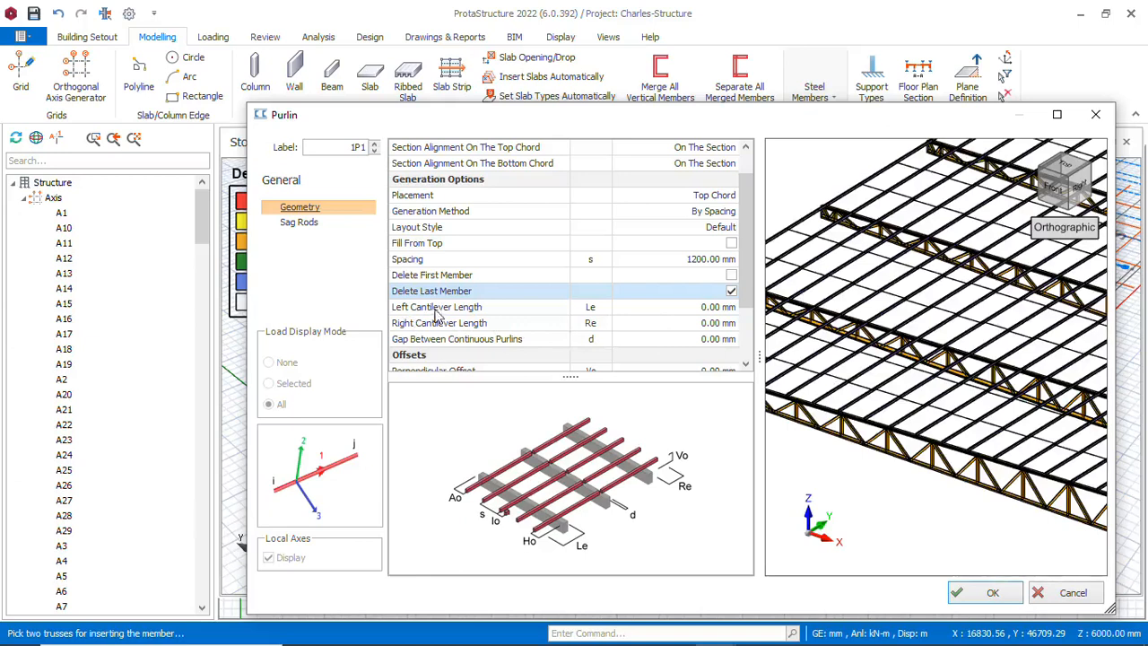
Step: Set both the left and right cantilever lengths of the purlins to 600 mm
left_click(698, 309)
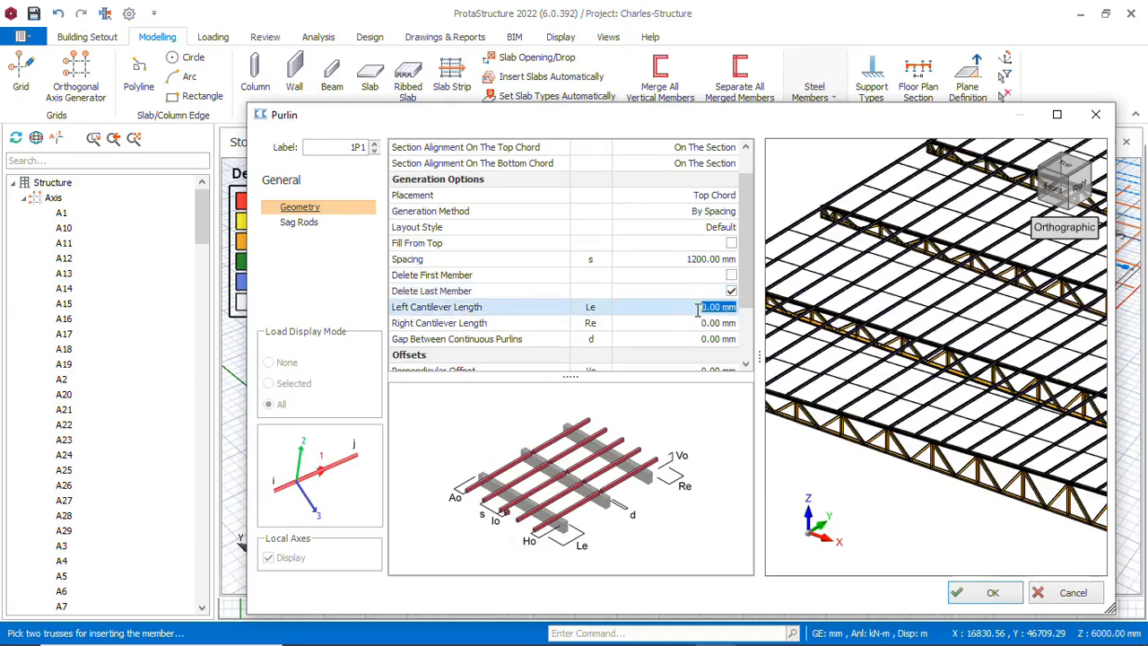
type("60")
left_click(645, 330)
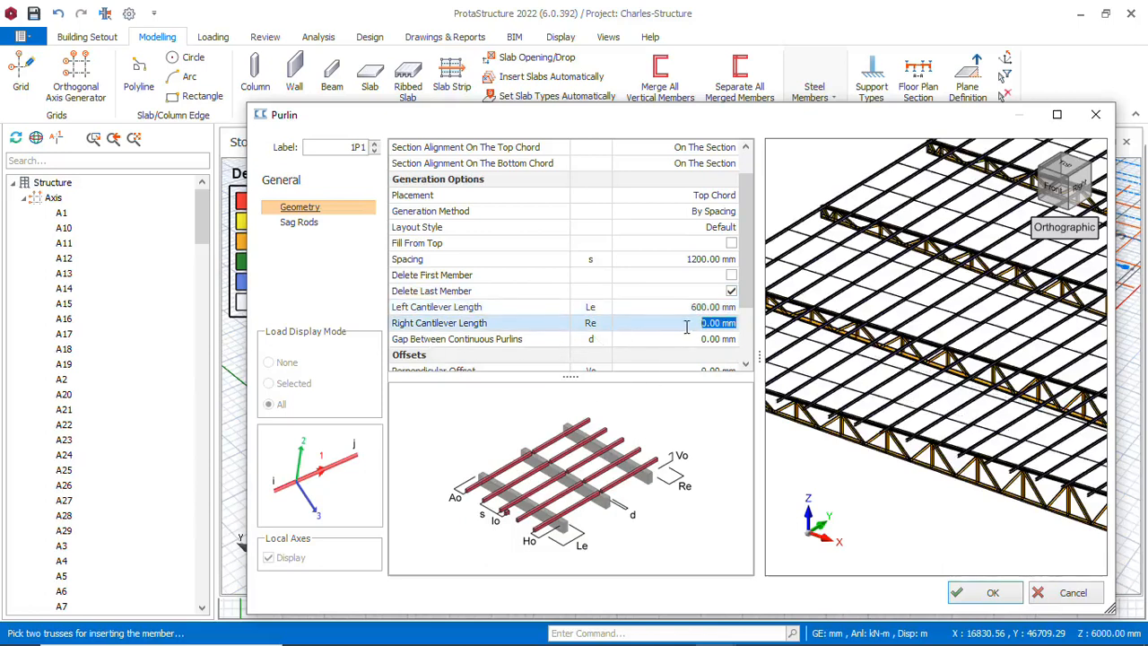
left_click_drag(701, 323, 713, 330)
type("60")
Step: Accept the purlin settings to generate the purlins over the picked trusses, and inspect them on the roof in 3D
left_click(746, 364)
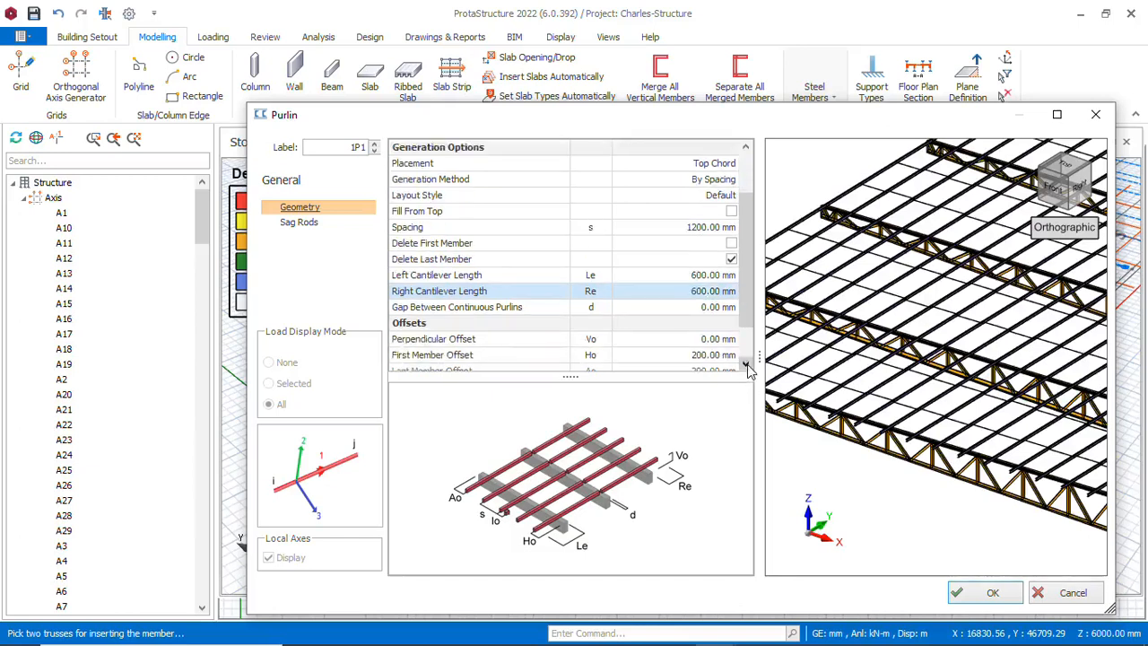
left_click(745, 365)
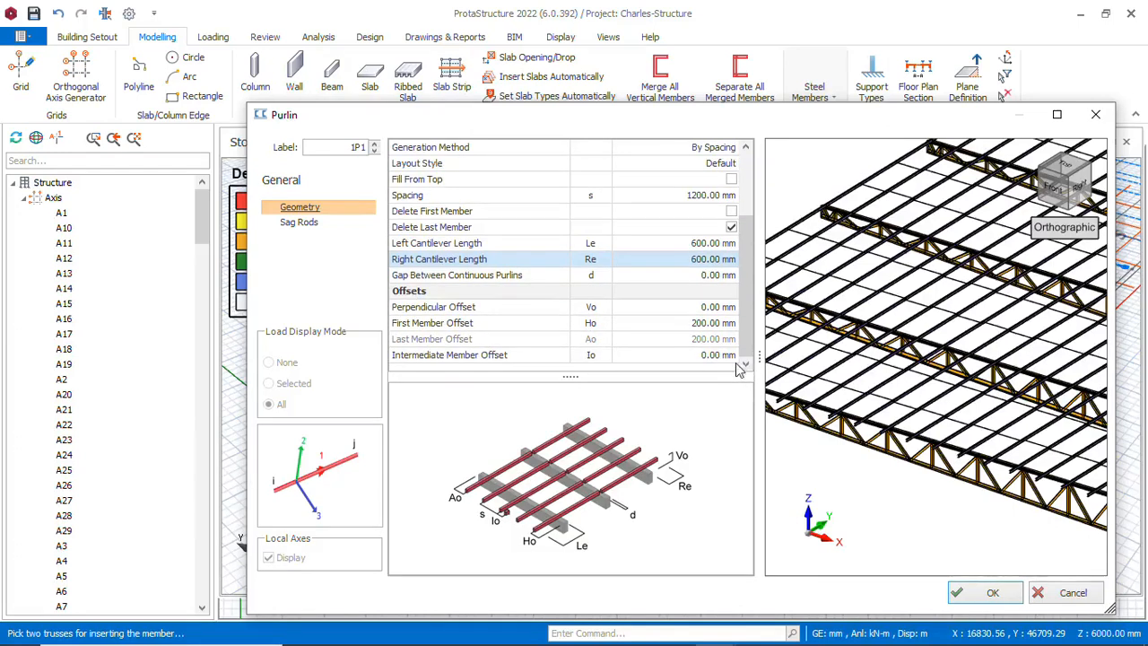
left_click(991, 592)
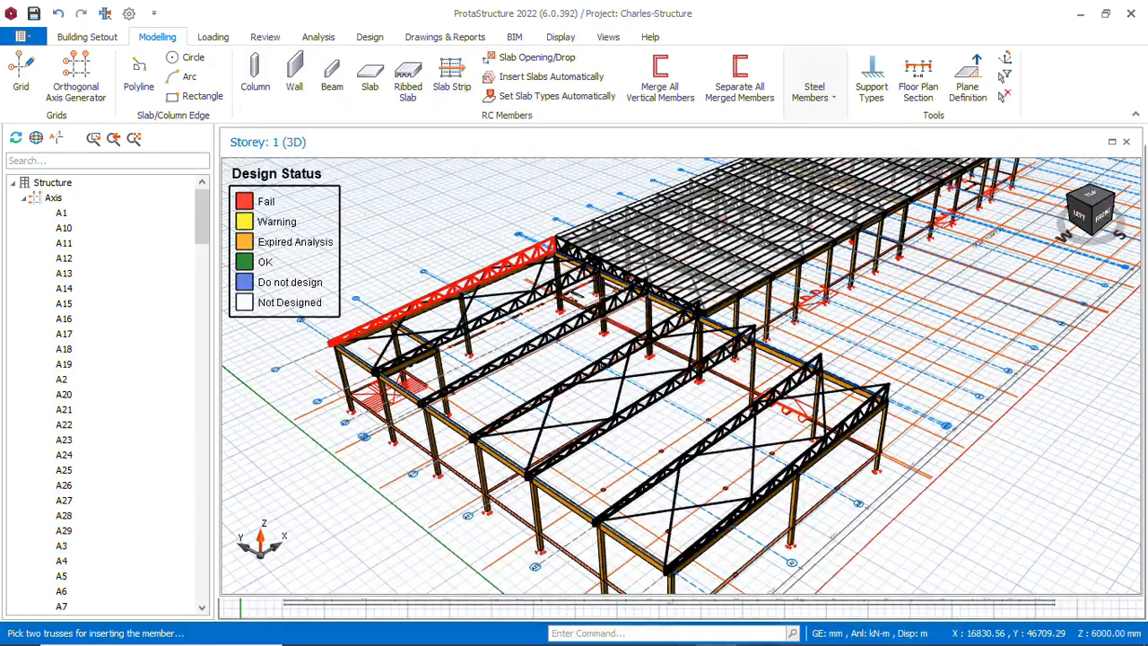
middle_click_drag(690, 451, 705, 408)
scroll(680, 455, "up", 3)
scroll(680, 446, "down", 2)
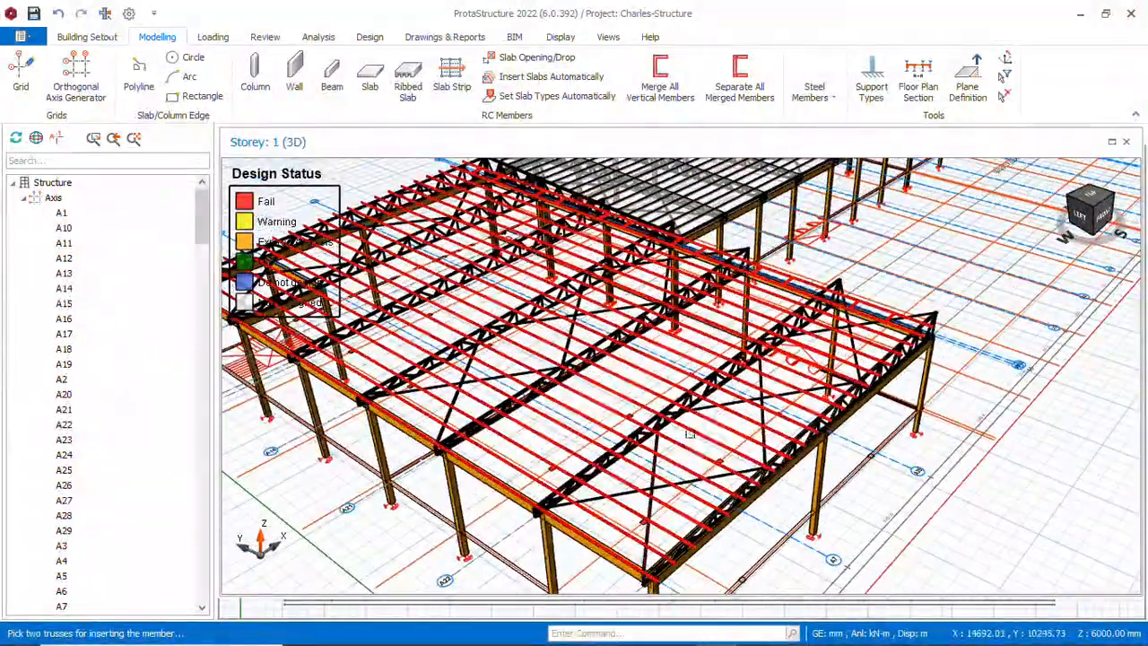
scroll(697, 434, "down", 2)
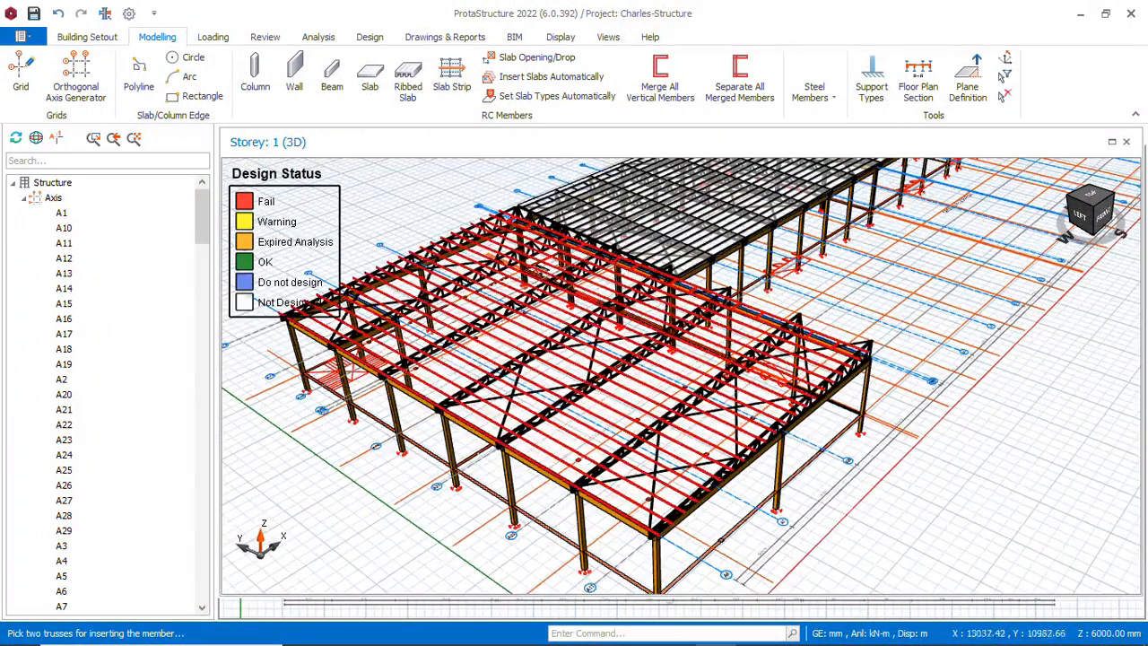
scroll(591, 403, "down", 2)
scroll(506, 324, "up", 2)
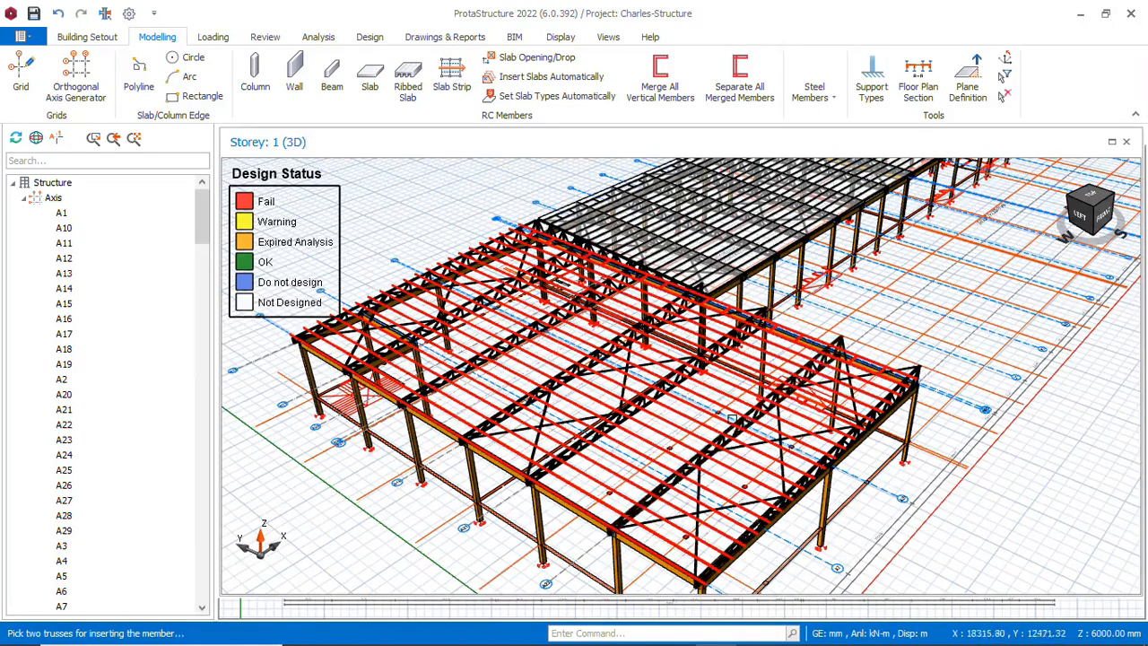
scroll(736, 391, "down", 2)
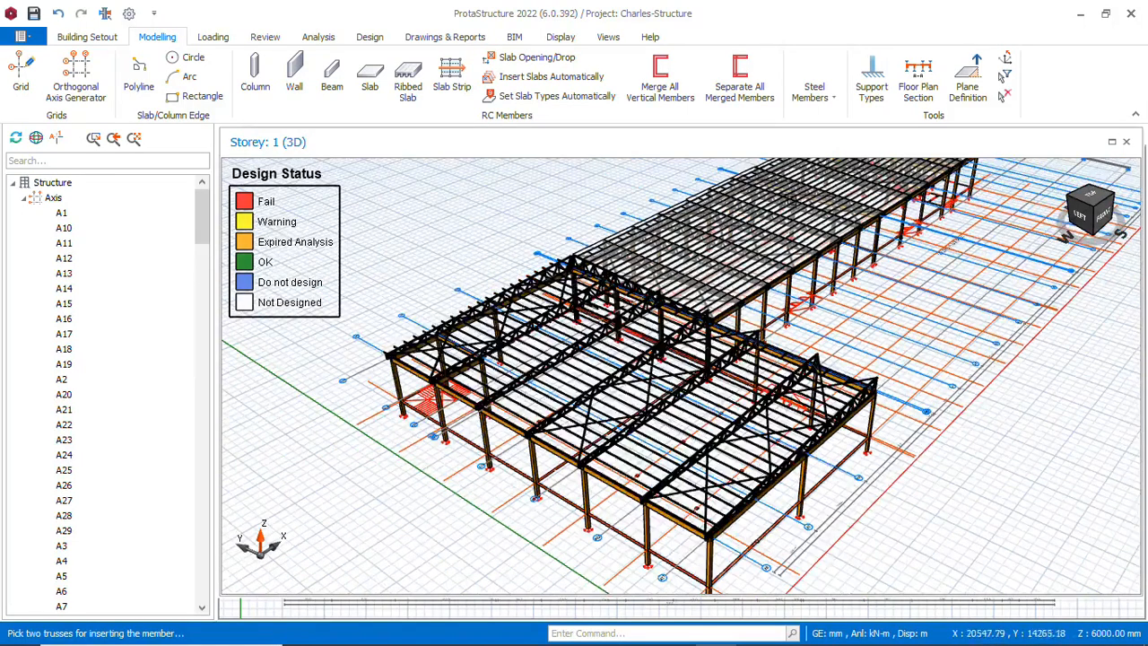
Step: Add steel cladding over the new purlin group, accepting the 0.00 mm geometry values for all groups
left_click(834, 99)
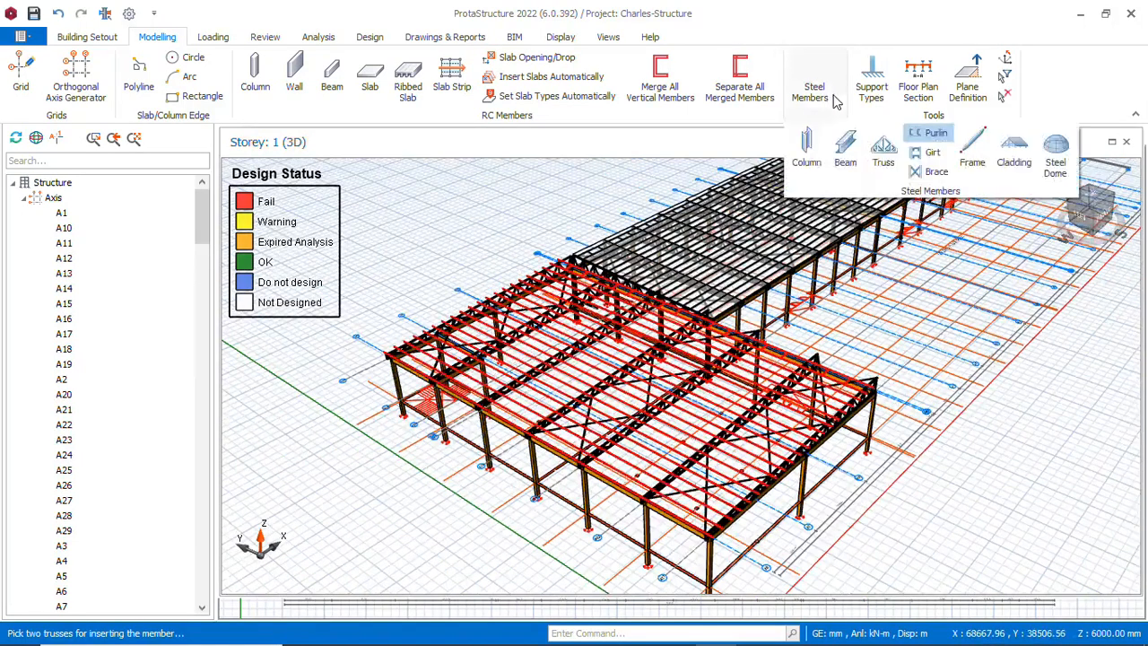
left_click(1014, 152)
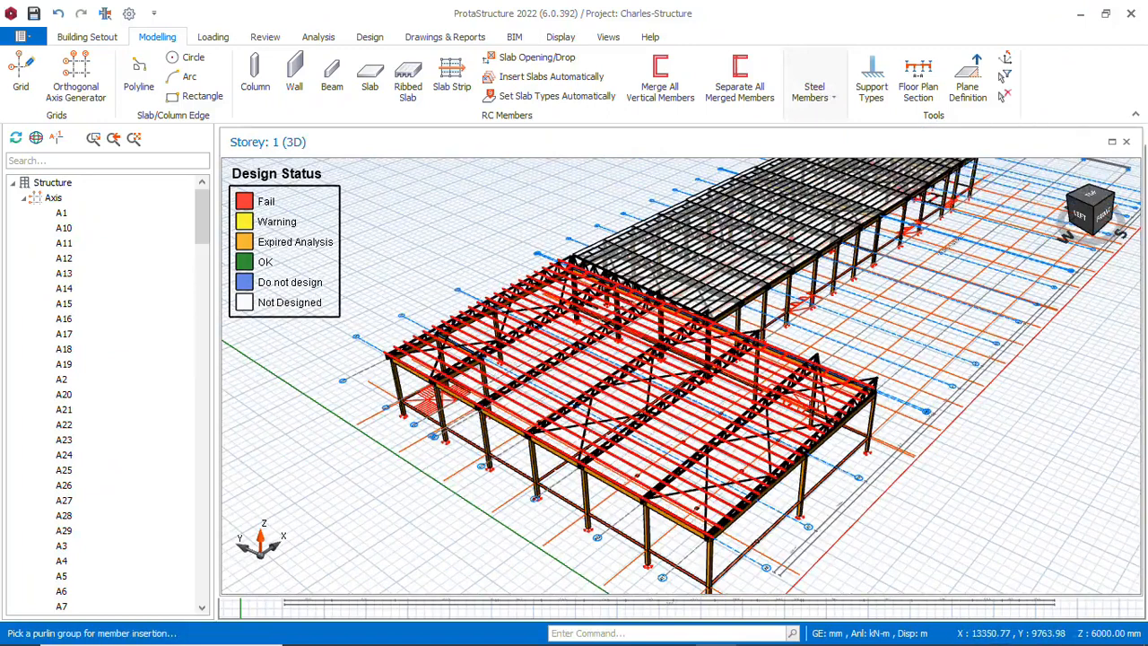
left_click(814, 408)
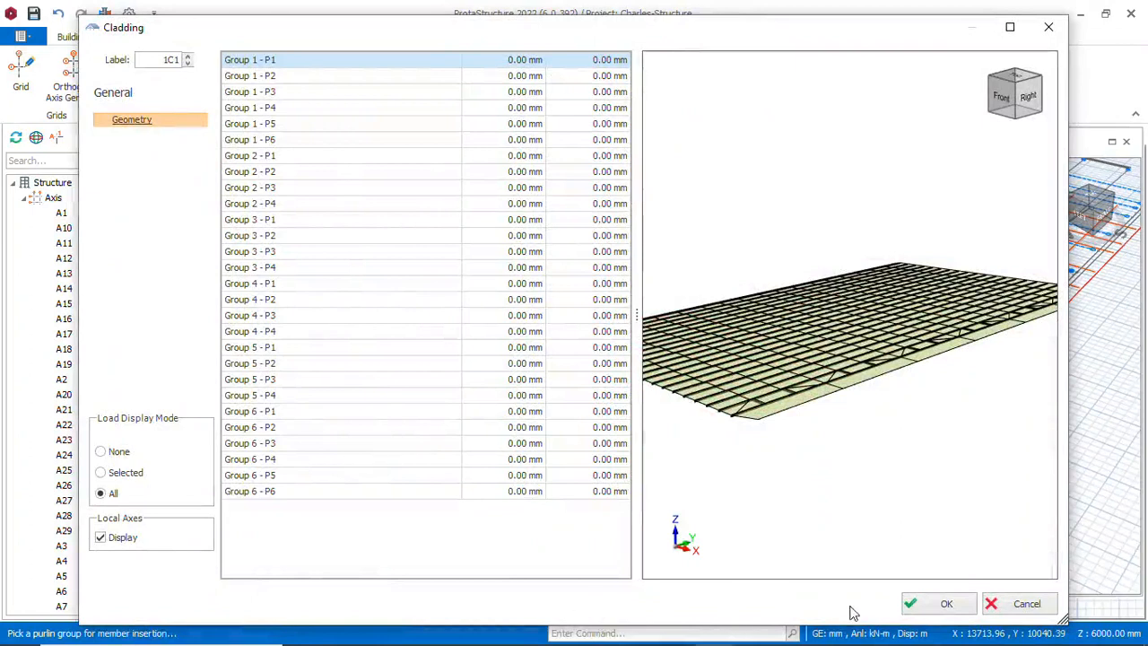
left_click(956, 607)
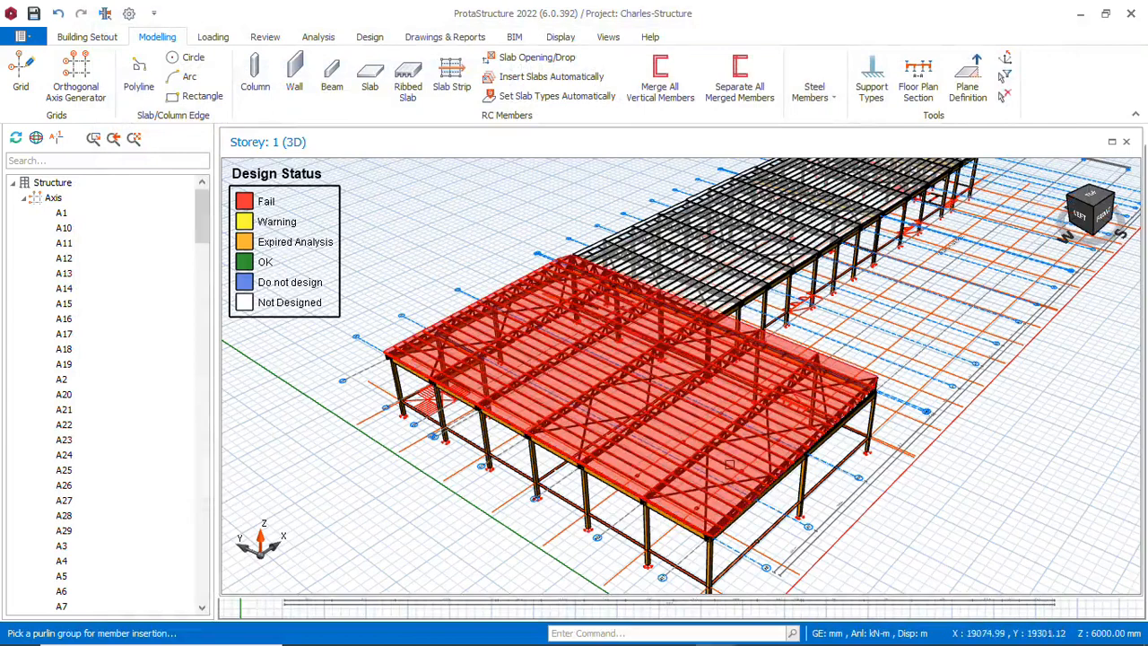
middle_click_drag(652, 370, 739, 469)
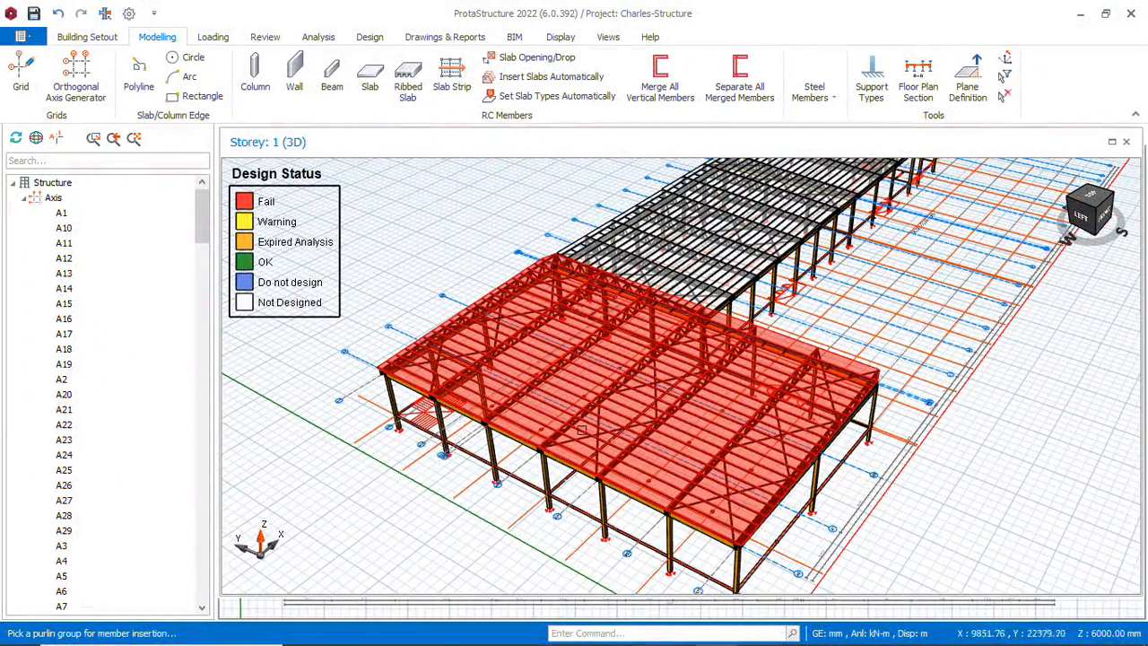
Step: Open the load editor for the new cladding and define a full uniform area load of 0.30 kN/m2 in load case G
right_click(711, 419)
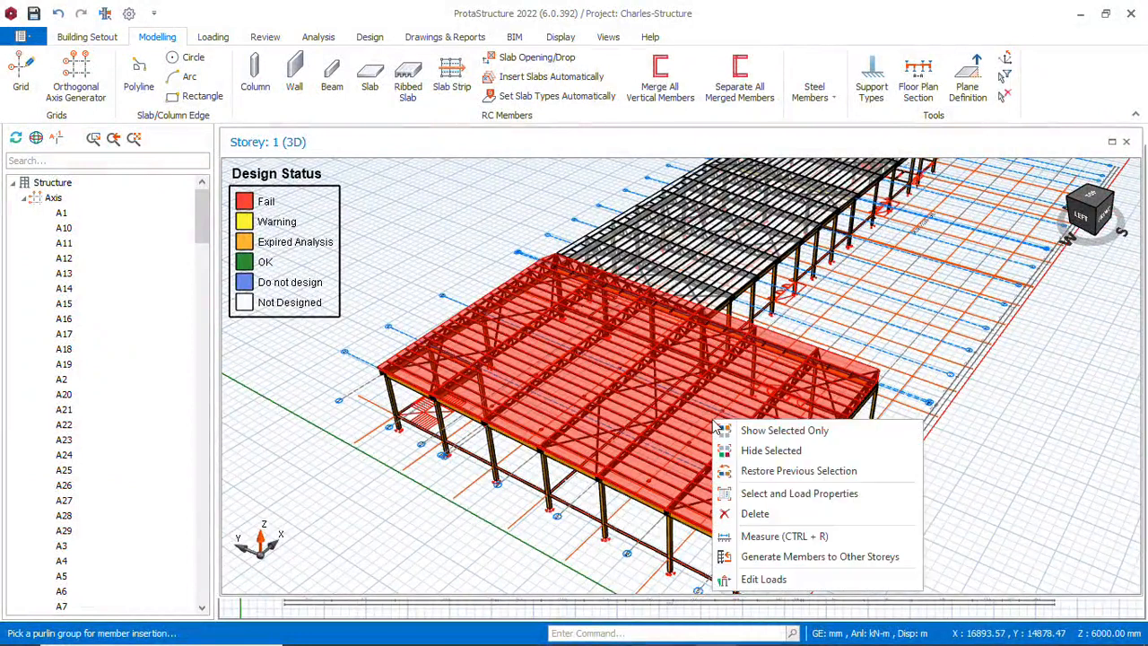
left_click(762, 579)
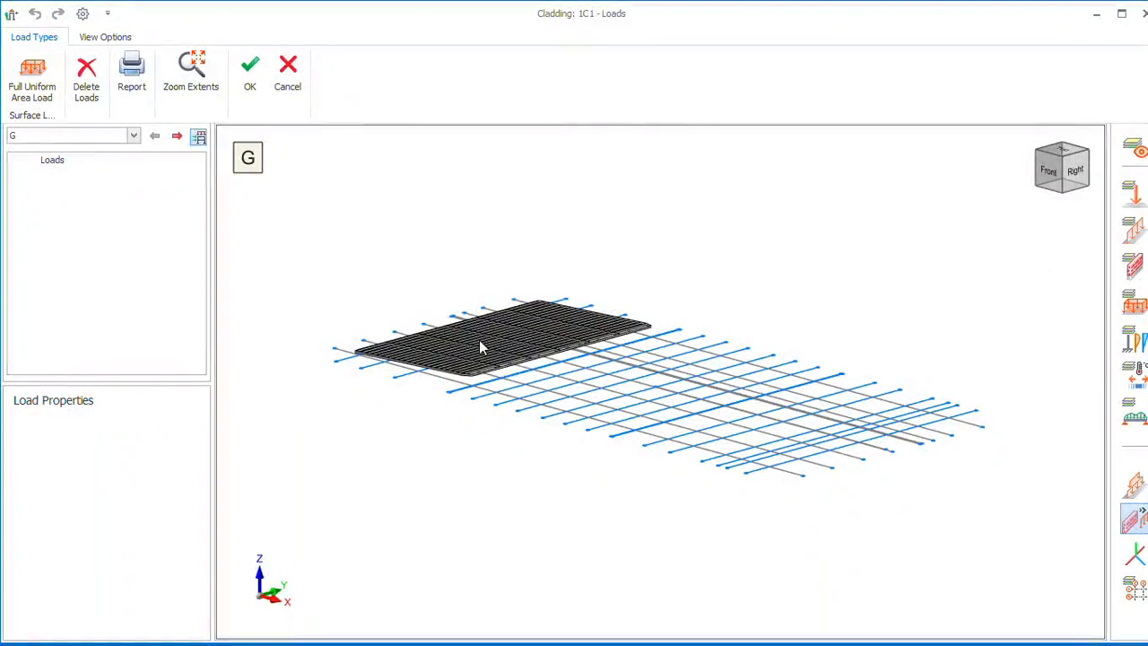
left_click(30, 93)
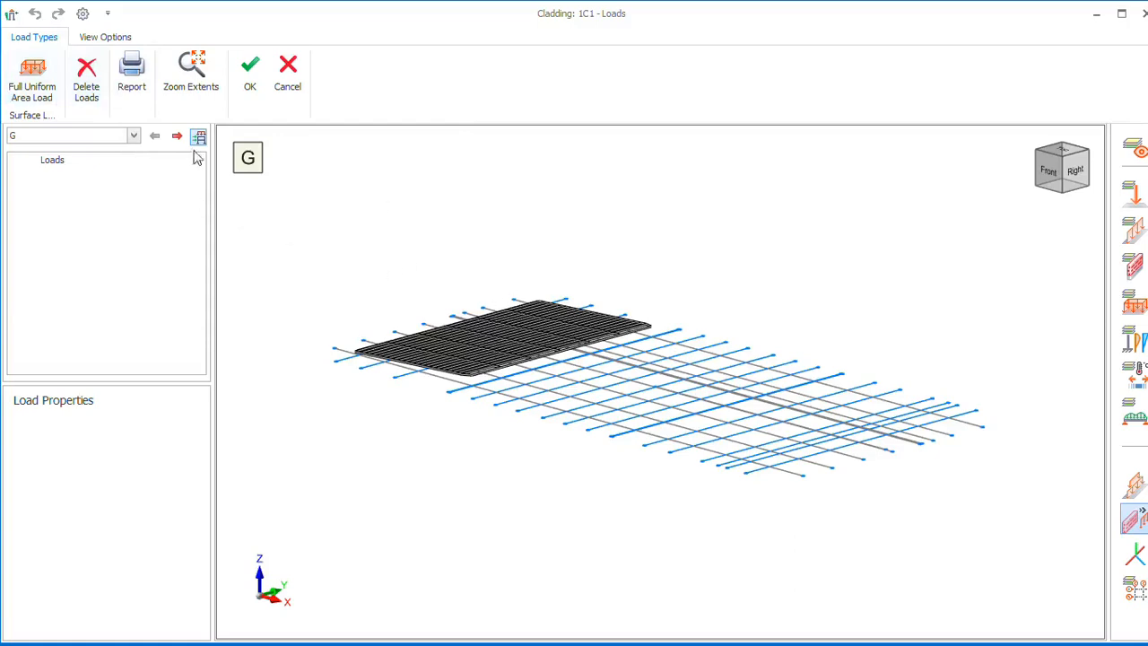
left_click(31, 84)
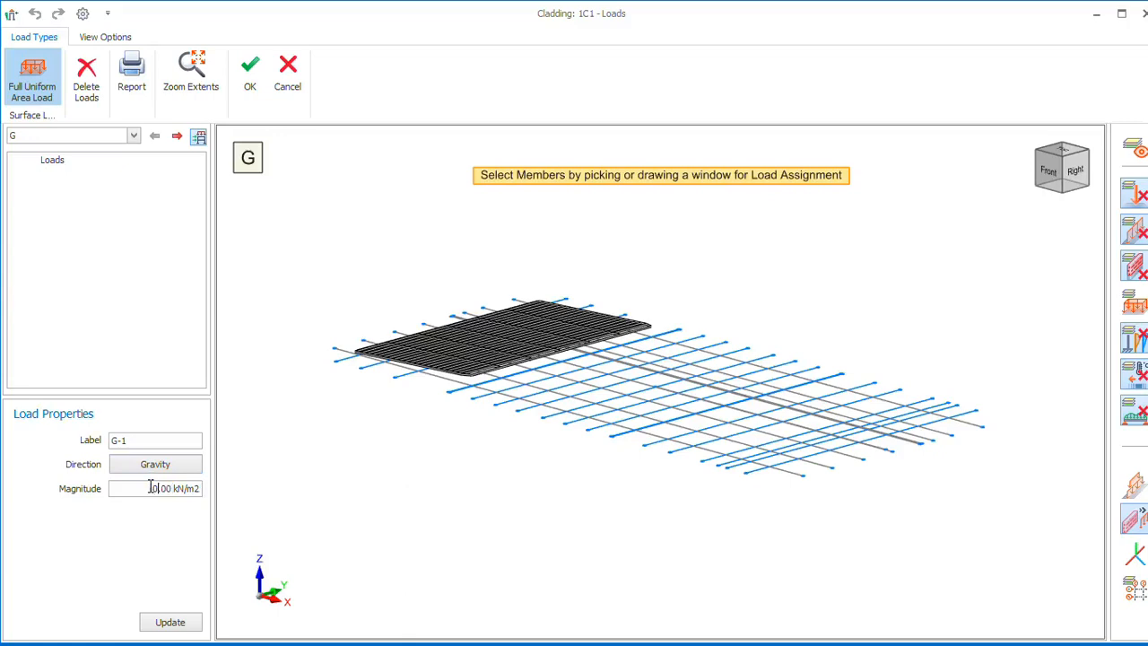
type("3")
Step: Assign the G area load to the cladding panels with one selection window around the whole roof, and inspect the loaded panels
scroll(473, 370, "up", 2)
scroll(490, 355, "up", 4)
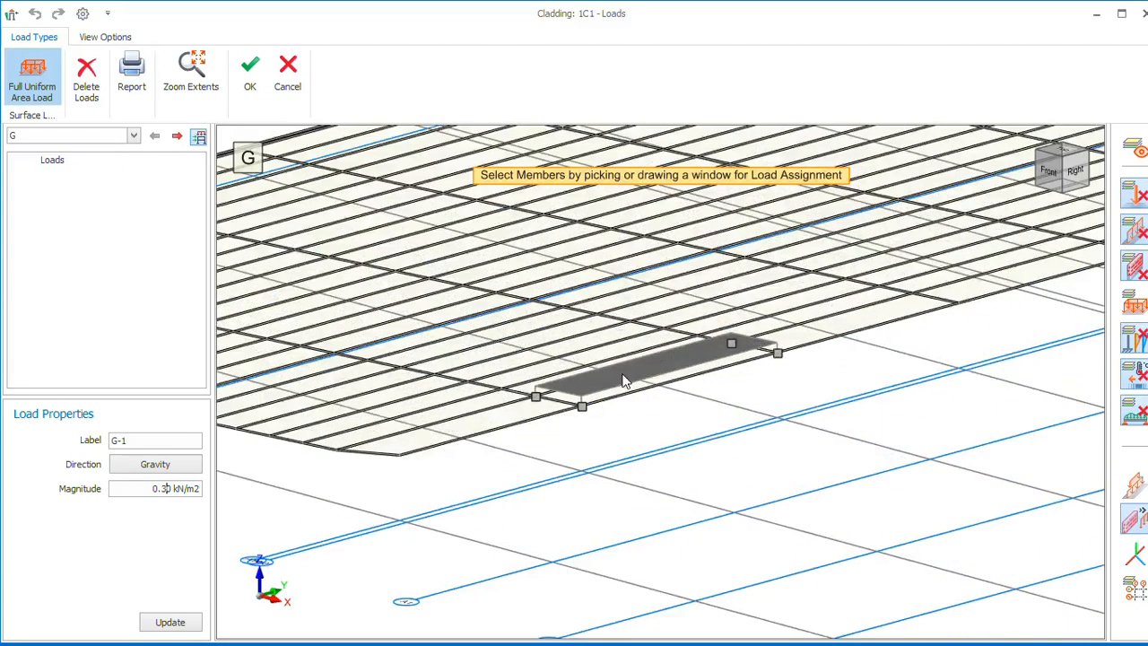
scroll(675, 389, "down", 6)
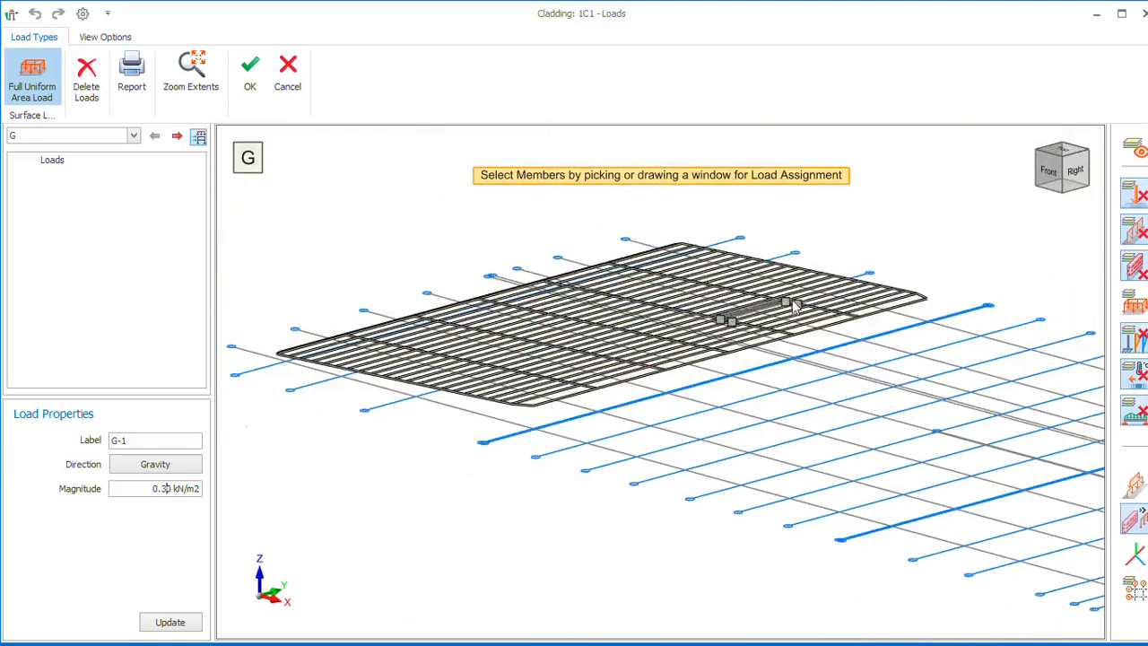
scroll(556, 260, "down", 3)
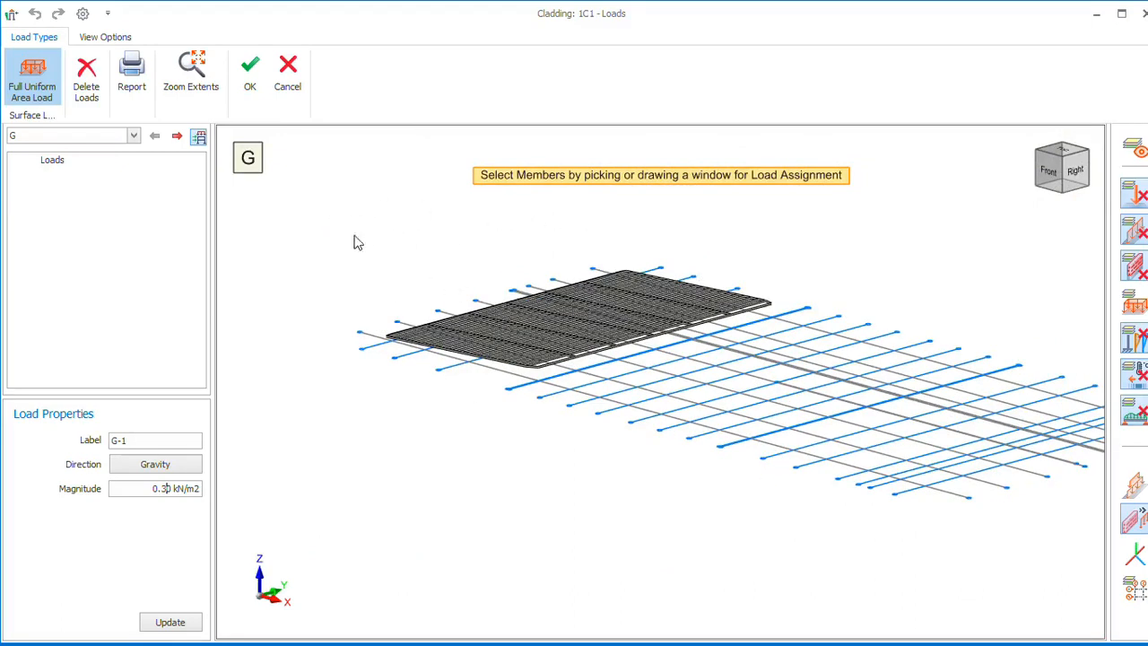
left_click_drag(325, 204, 866, 434)
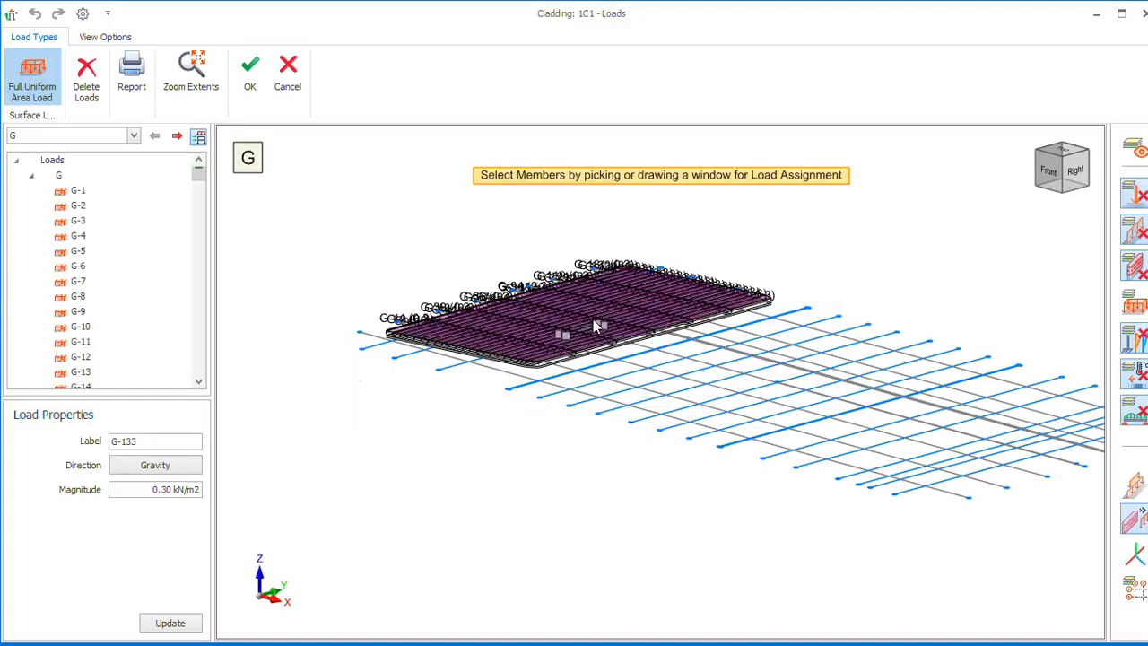
scroll(593, 319, "up", 5)
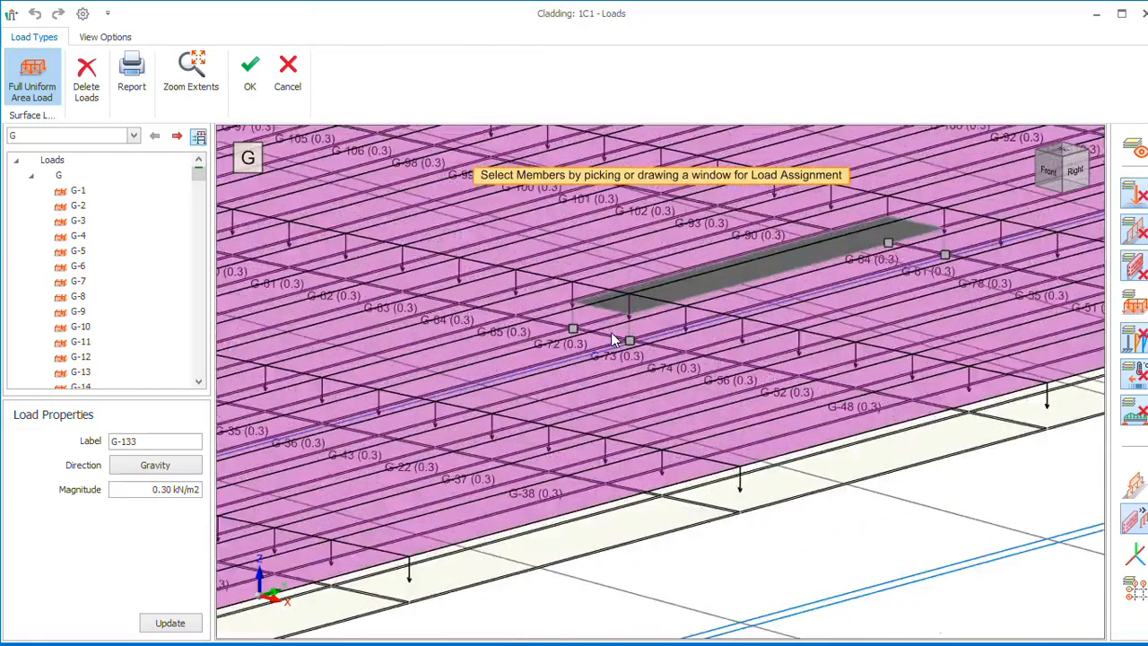
scroll(615, 339, "down", 5)
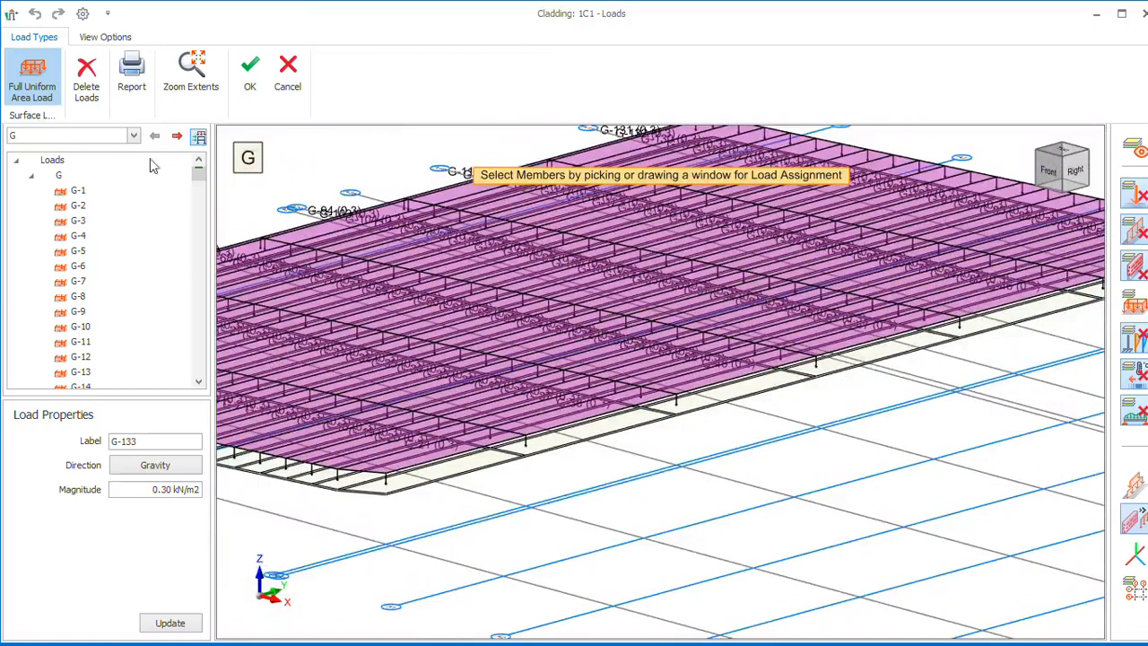
Step: Switch the cladding load assignment to load case Q and look over the roof panels
left_click(133, 137)
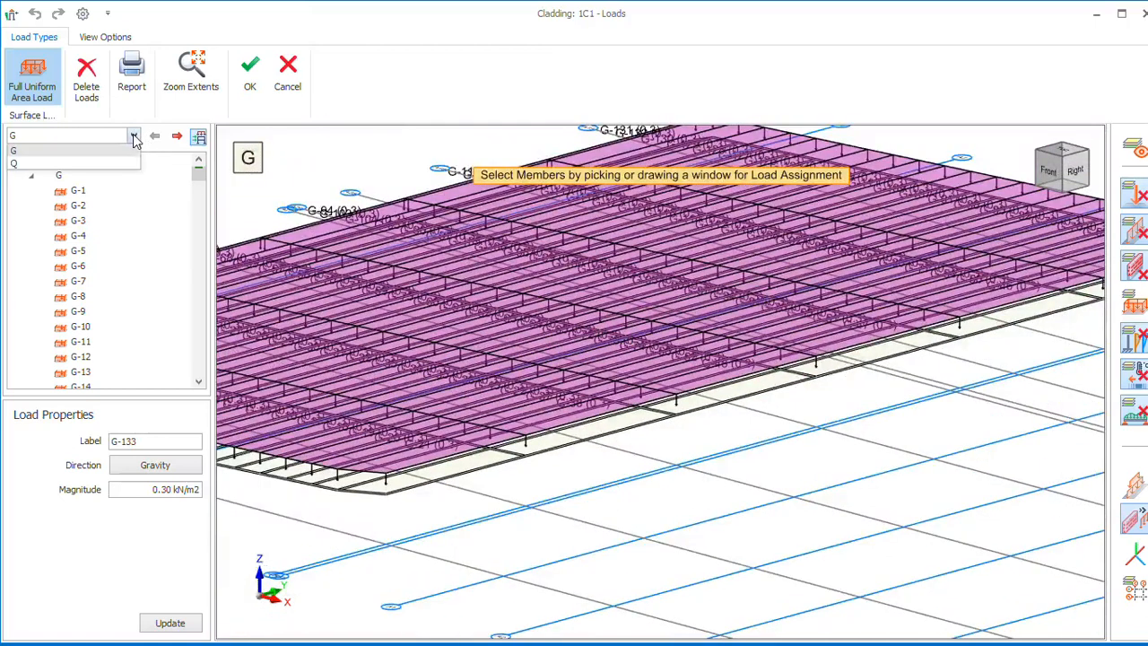
left_click(96, 163)
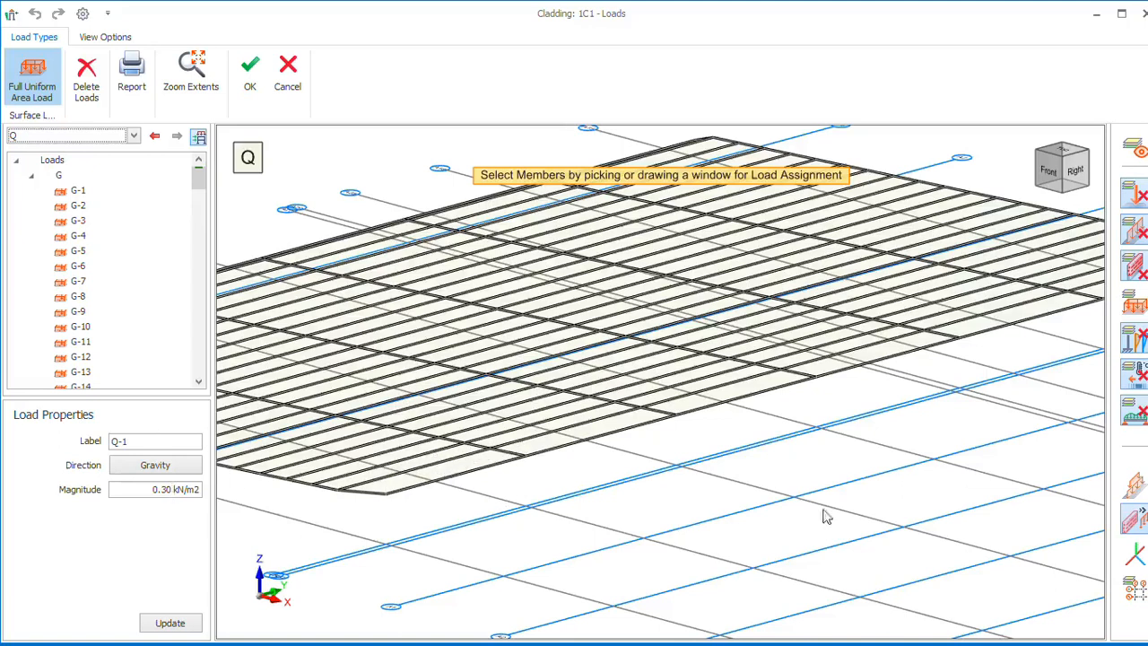
scroll(825, 515, "down", 3)
scroll(564, 423, "up", 3)
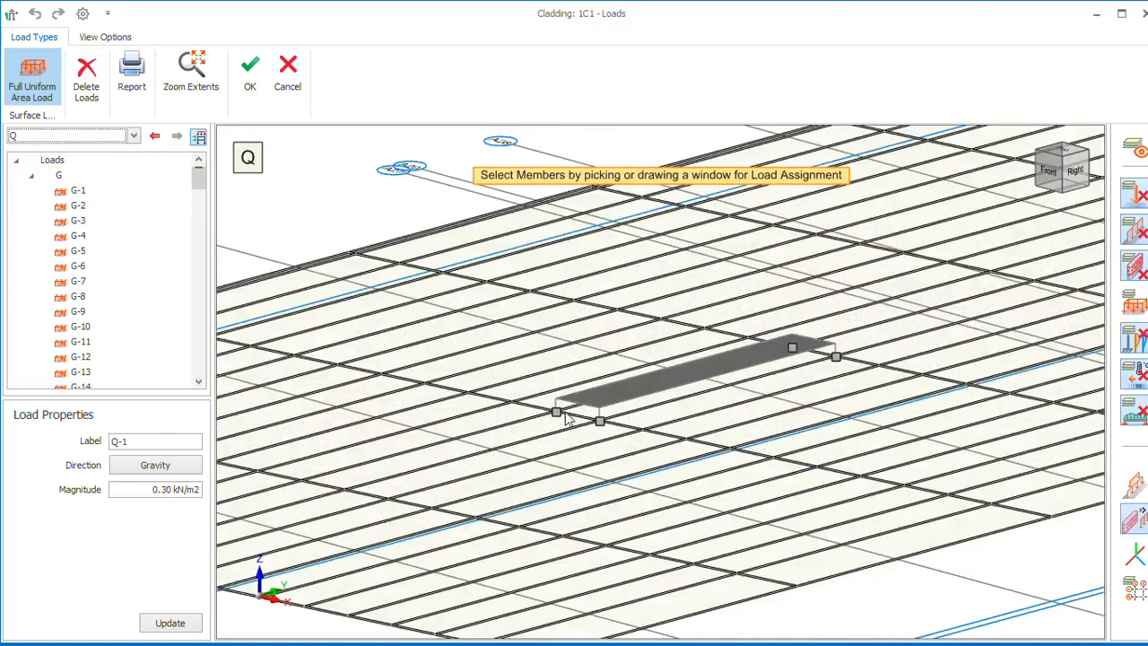